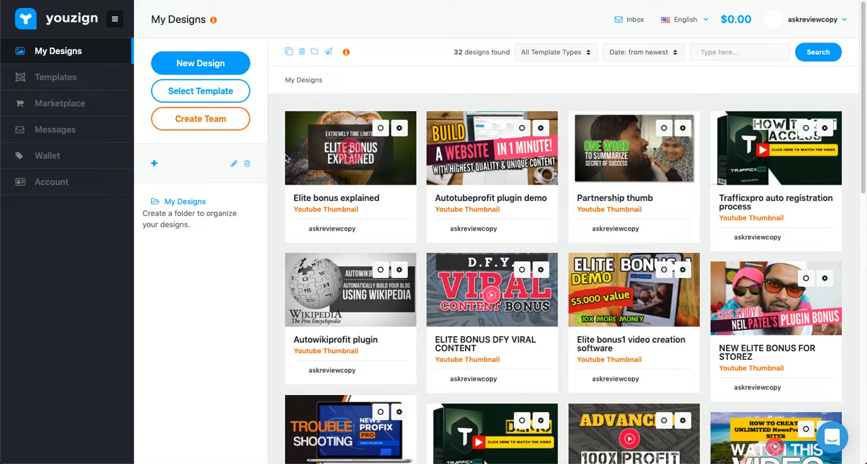
Open the template library and narrow it to the Youtube Thumbnail template type.
left_click(190, 95)
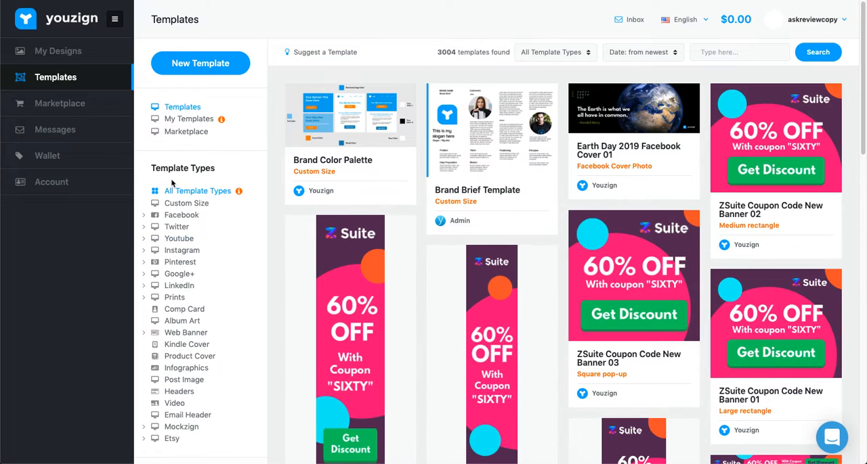
left_click(178, 242)
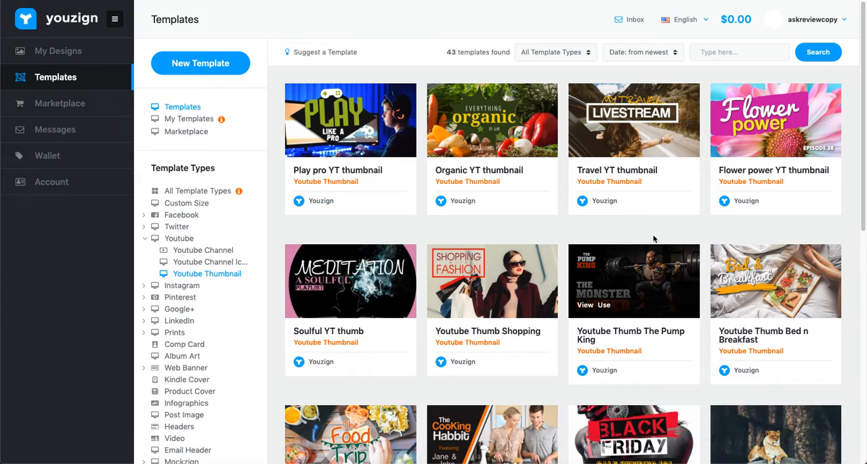
Look through the Youtube Thumbnail templates to compare their layouts and find a suitable starting design.
scroll(685, 230, "down", 5)
scroll(686, 230, "down", 4)
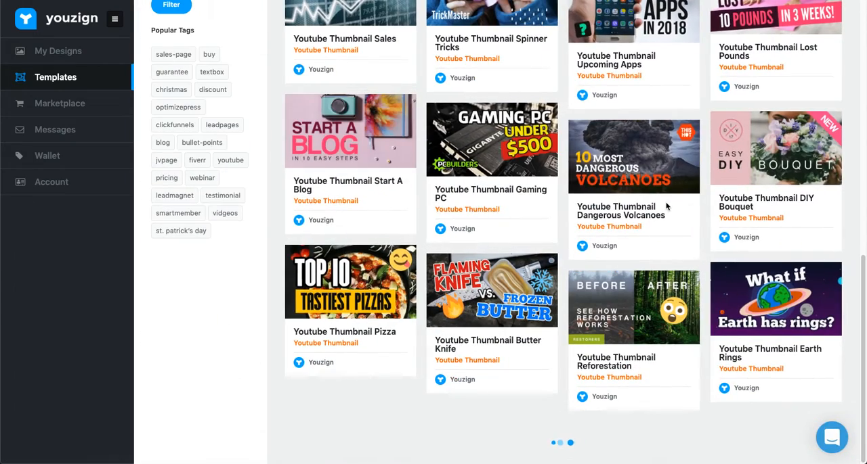
mouse_move(476, 136)
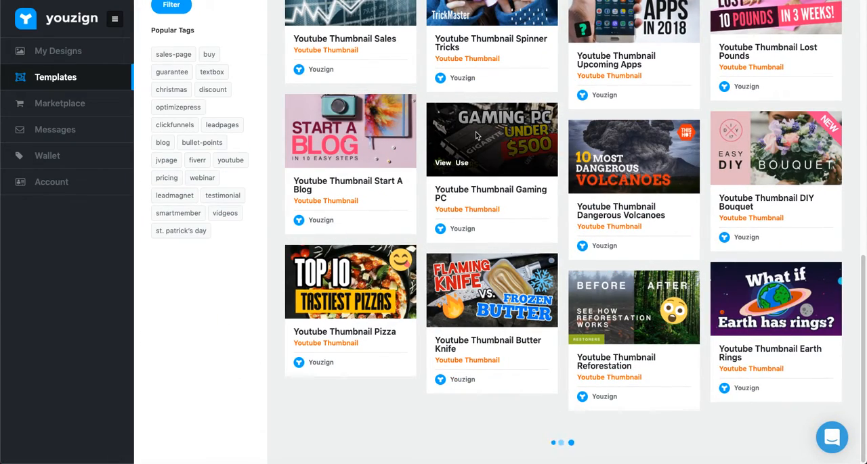
scroll(481, 141, "down", 12)
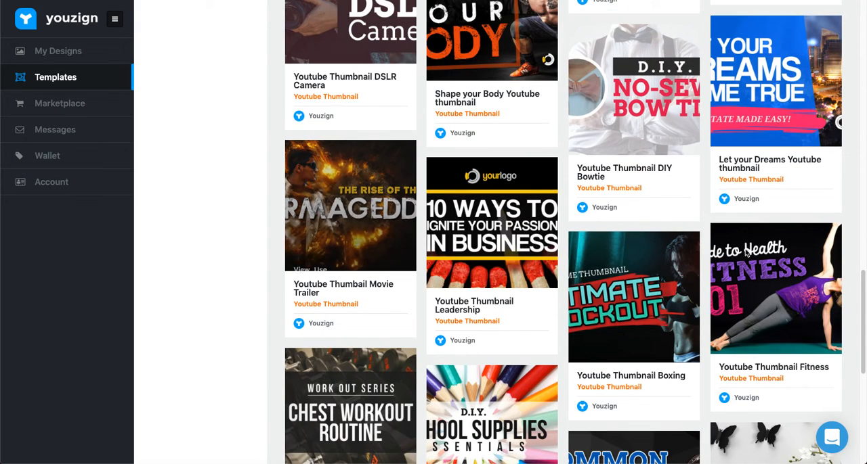
mouse_move(688, 339)
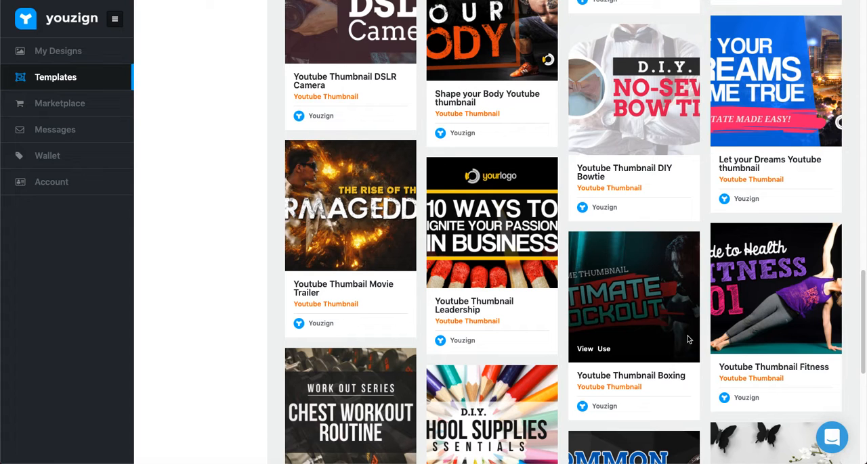
scroll(687, 336, "down", 6)
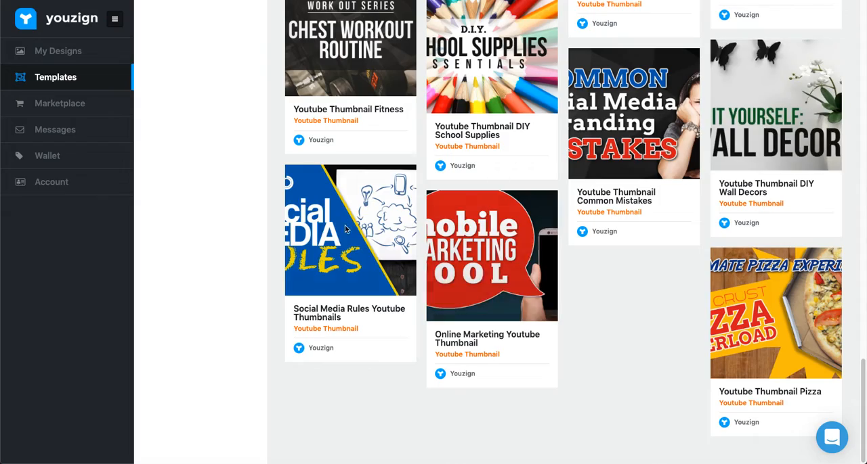
scroll(576, 175, "up", 5)
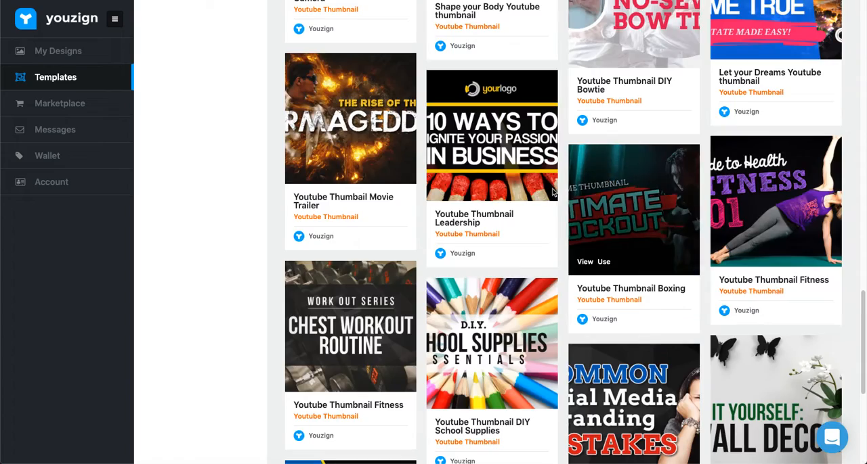
scroll(406, 285, "up", 12)
scroll(413, 275, "up", 5)
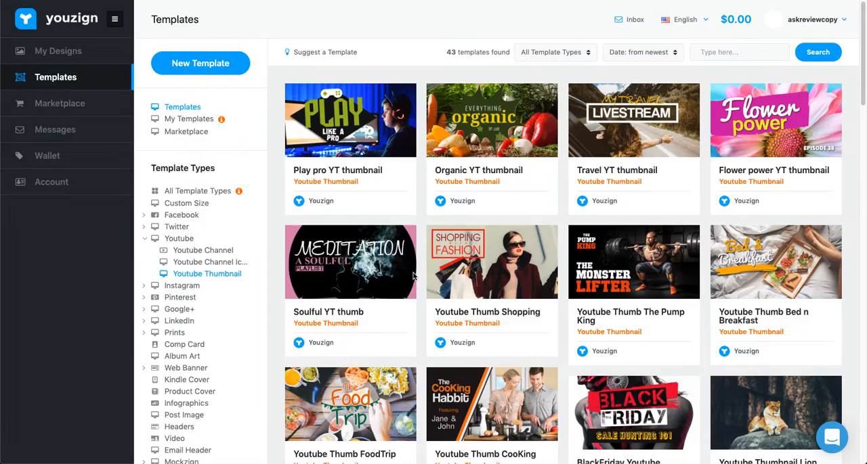
scroll(412, 272, "down", 5)
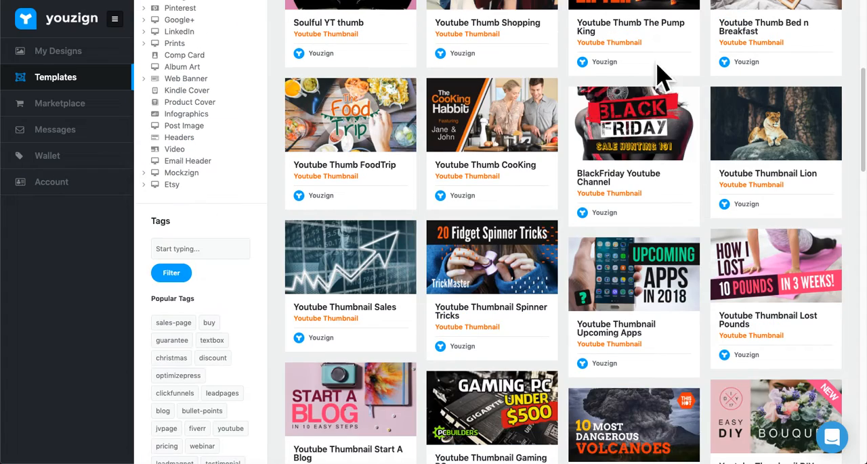
mouse_move(642, 122)
mouse_move(758, 260)
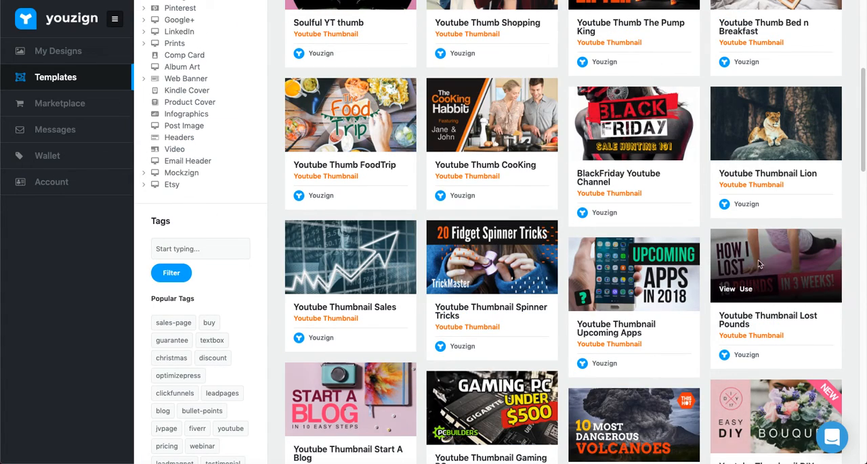
scroll(745, 250, "up", 5)
scroll(693, 240, "down", 3)
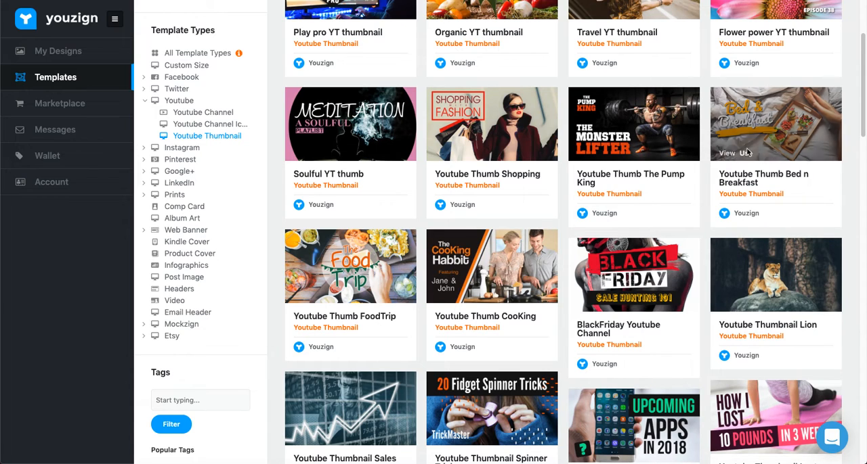
mouse_move(626, 258)
scroll(627, 258, "up", 1)
scroll(629, 258, "down", 5)
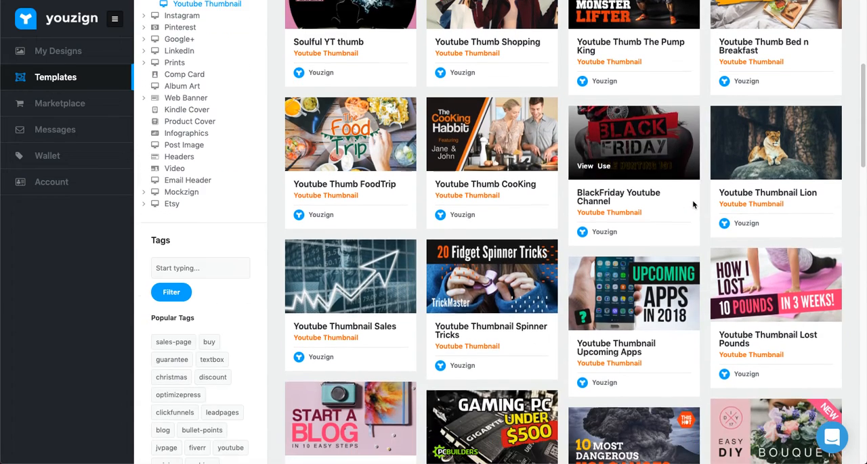
Start a new design from the "Youtube Thumbnail Lost Pounds" template and allow Flash Player so the editor loads.
mouse_move(750, 279)
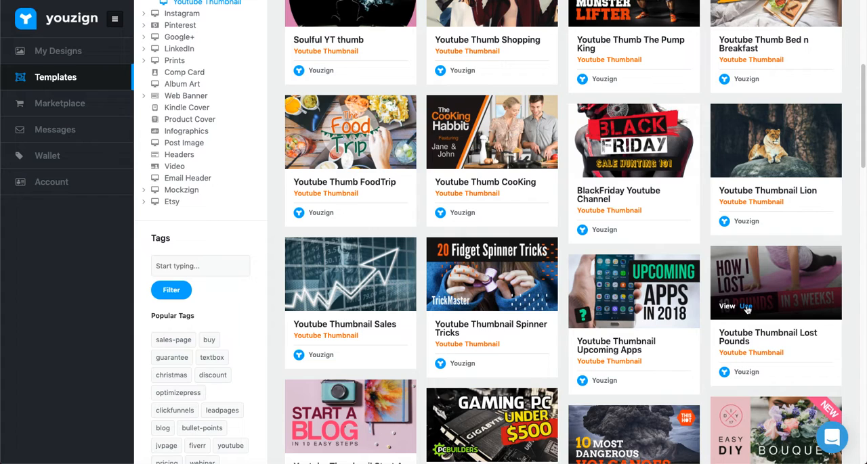
left_click(746, 309)
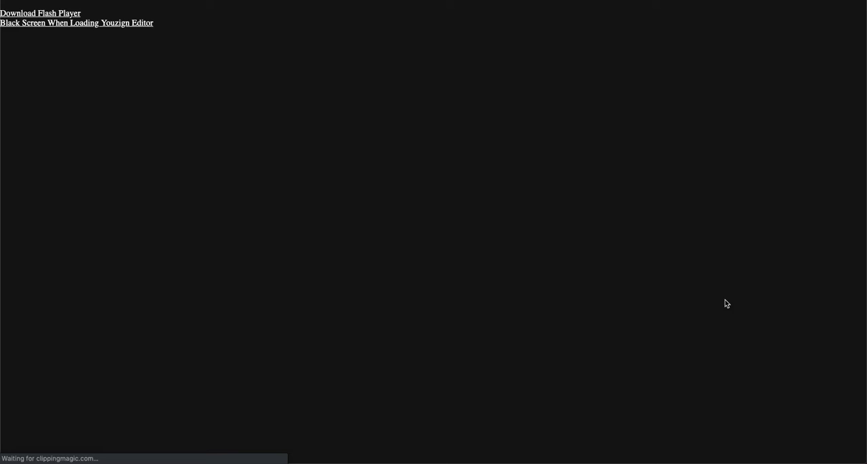
left_click(49, 13)
left_click(200, 51)
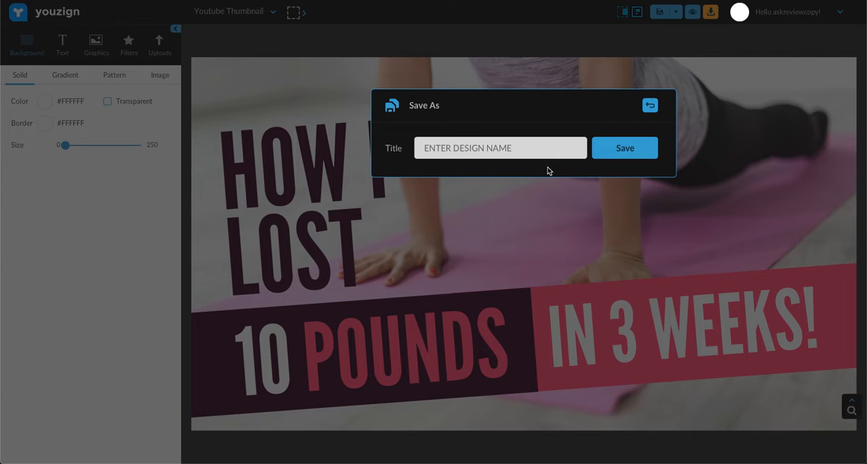
Save the design under the title "INBOX WITHOUT MAILING LIST".
left_click(481, 151)
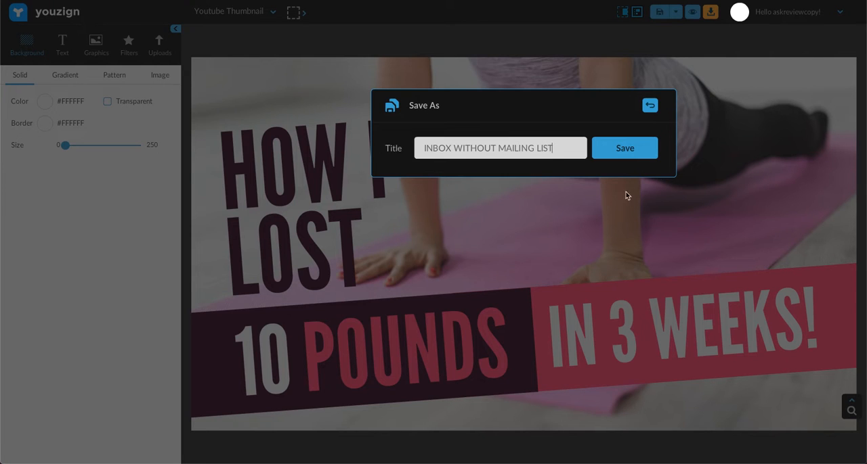
left_click(608, 160)
left_click(629, 151)
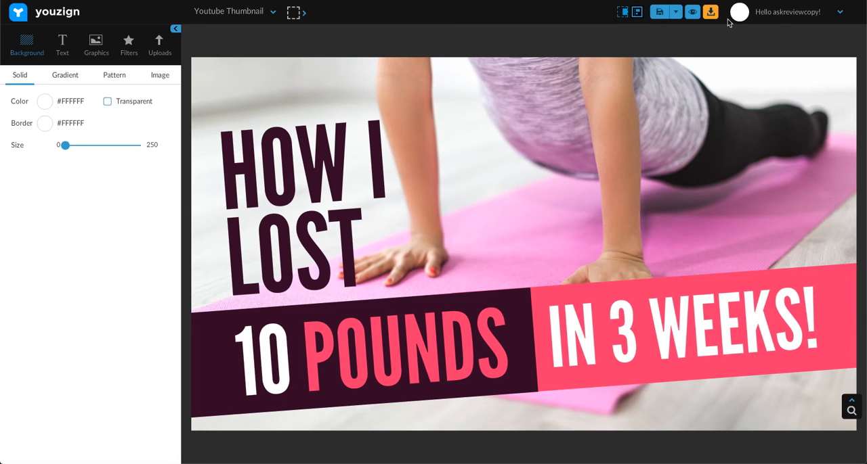
left_click(711, 15)
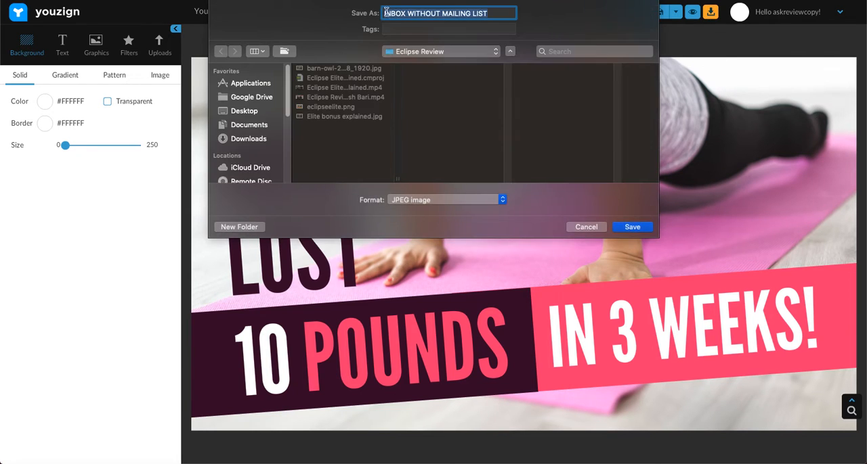
left_click(394, 13)
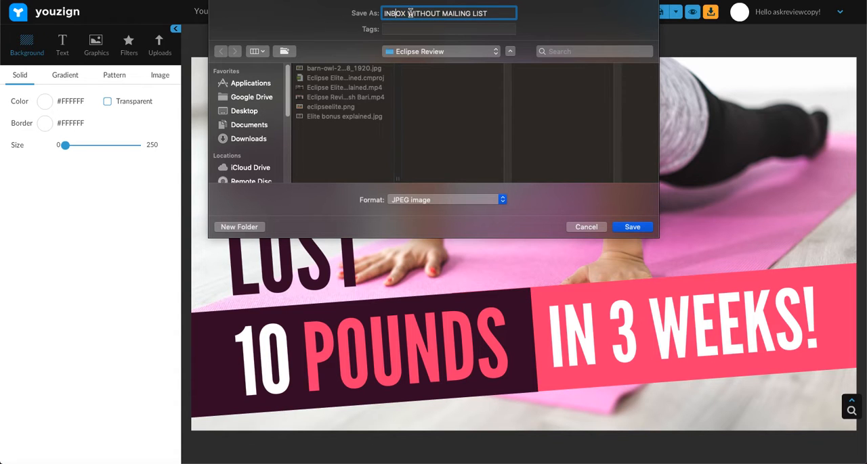
left_click(586, 230)
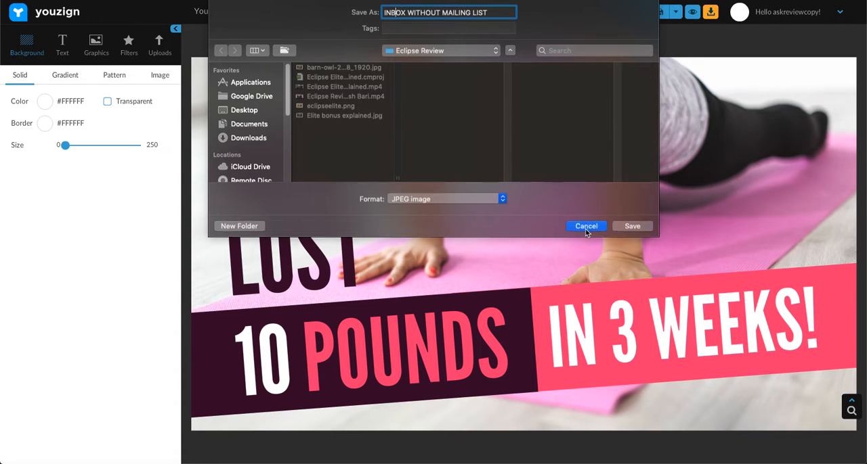
Delete the yoga-mat exercise photo behind the thumbnail's text.
left_click(602, 124)
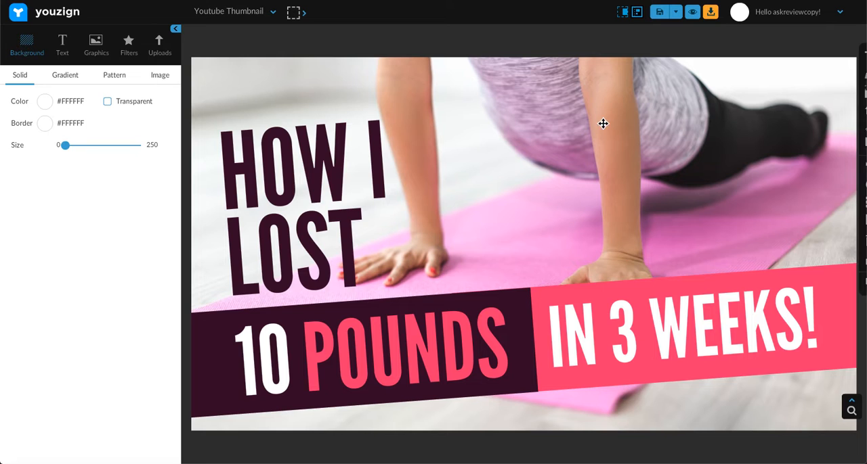
left_click_drag(691, 102, 686, 151)
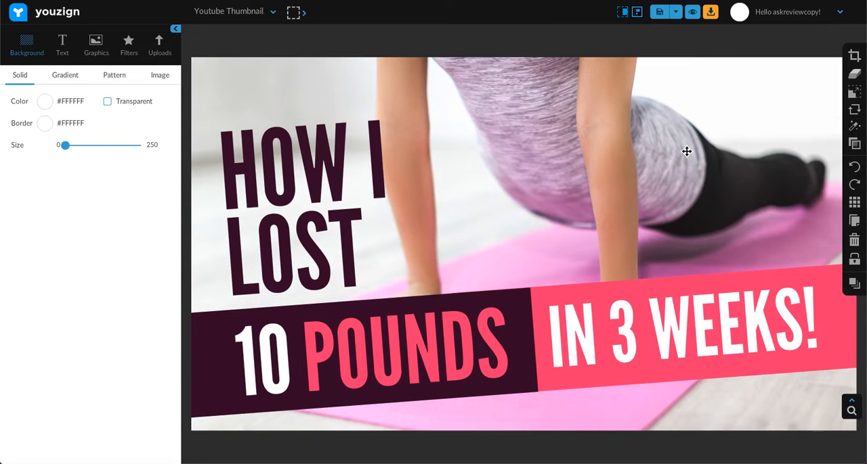
key("Delete")
Open Pixabay in a new browser tab and search its images for "email".
key("super+t")
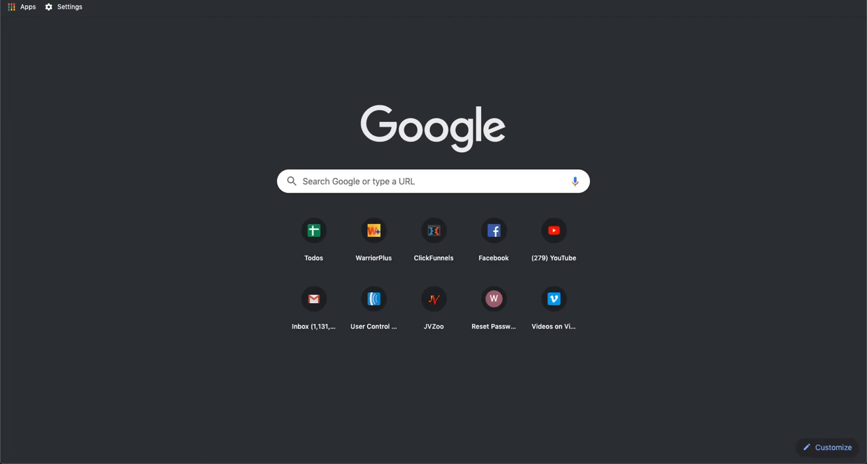
type("PIX")
key("Return")
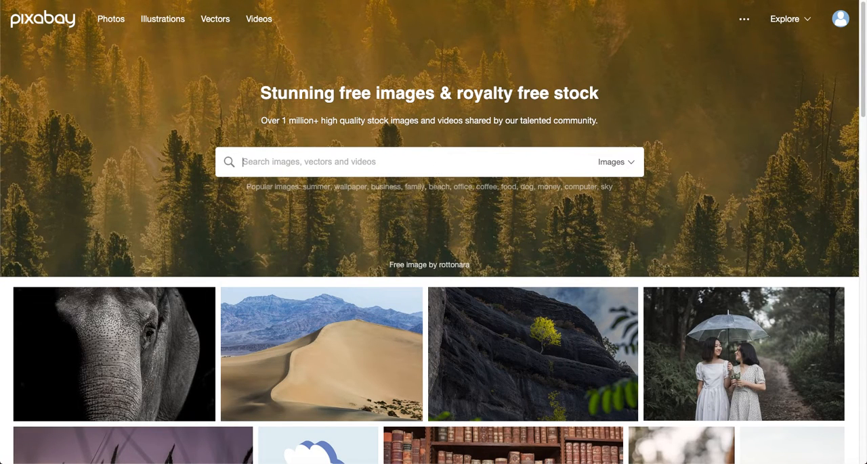
type("INB")
type("email")
key("Return")
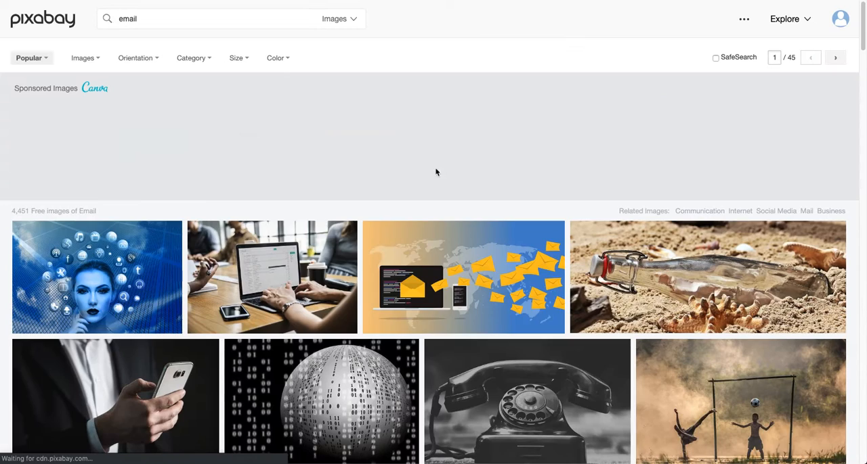
Browse the "email" image results for a picture that suits the thumbnail.
scroll(534, 179, "down", 3)
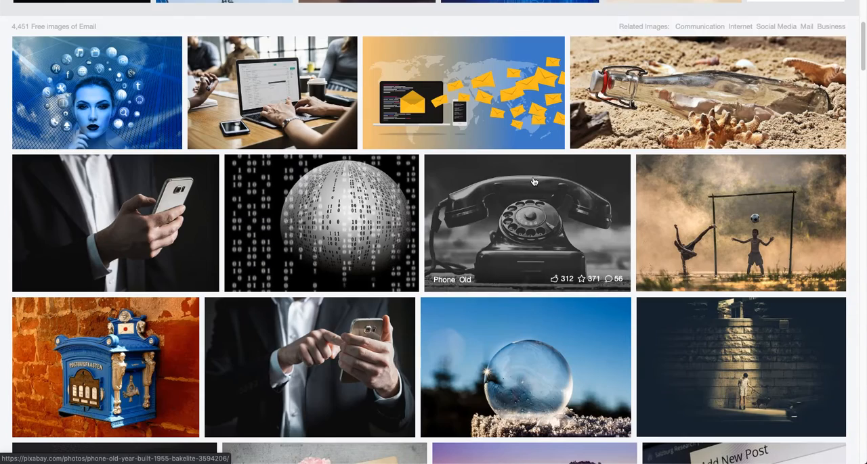
scroll(559, 128, "down", 1)
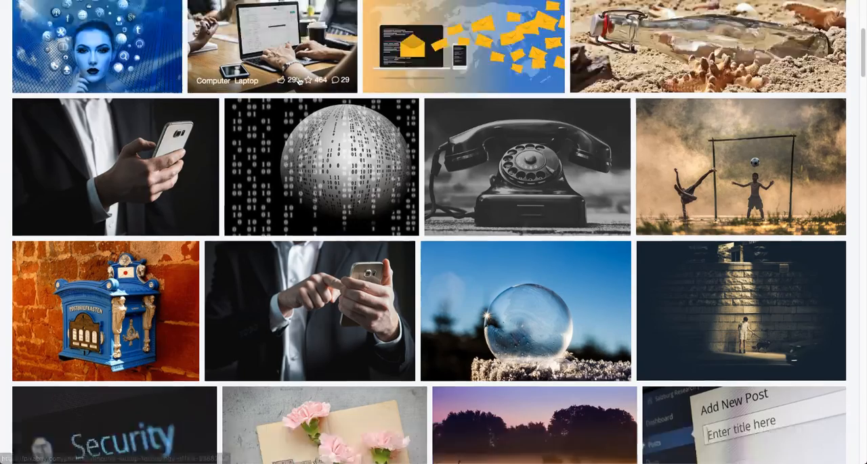
scroll(339, 284, "up", 3)
scroll(439, 104, "up", 4)
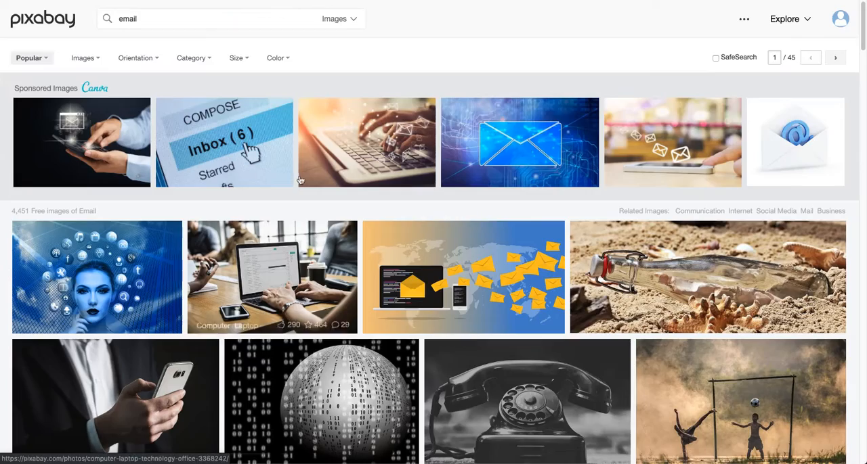
scroll(221, 121, "down", 4)
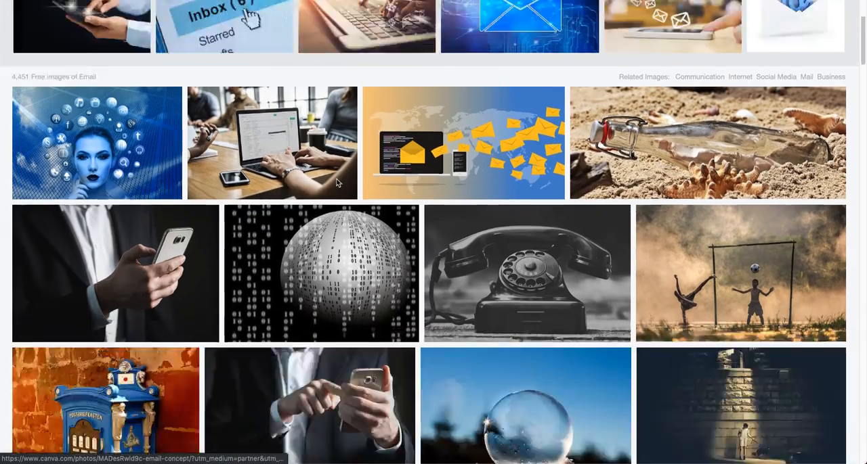
scroll(220, 121, "down", 3)
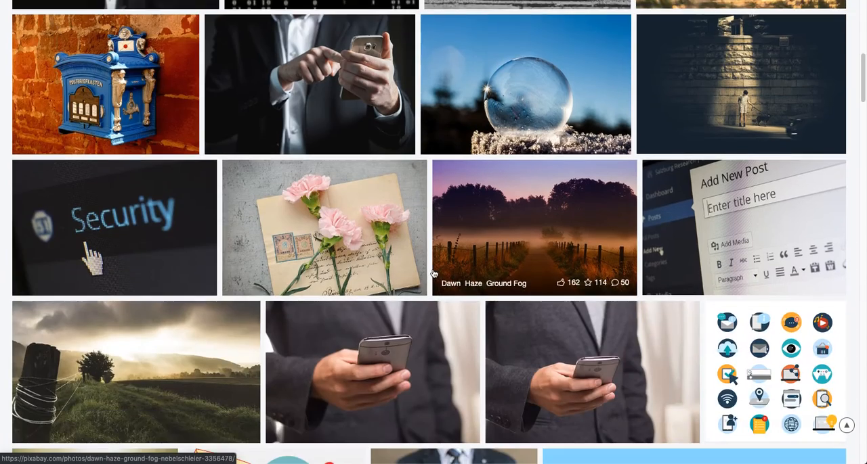
scroll(748, 170, "down", 7)
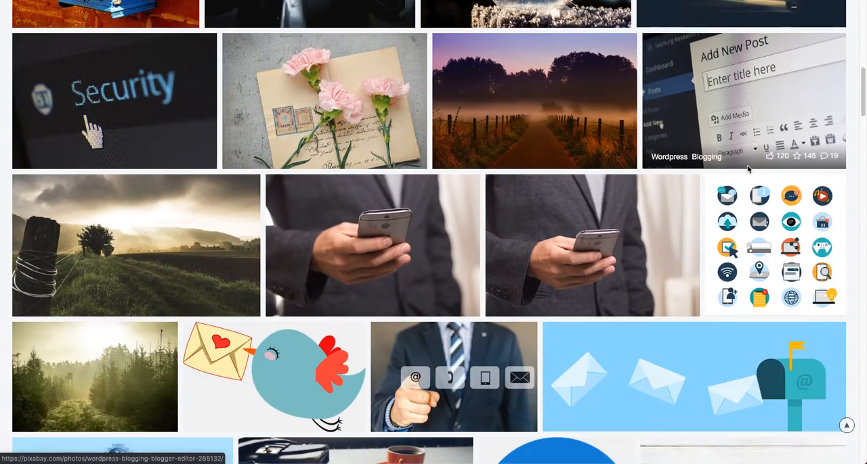
scroll(748, 170, "down", 4)
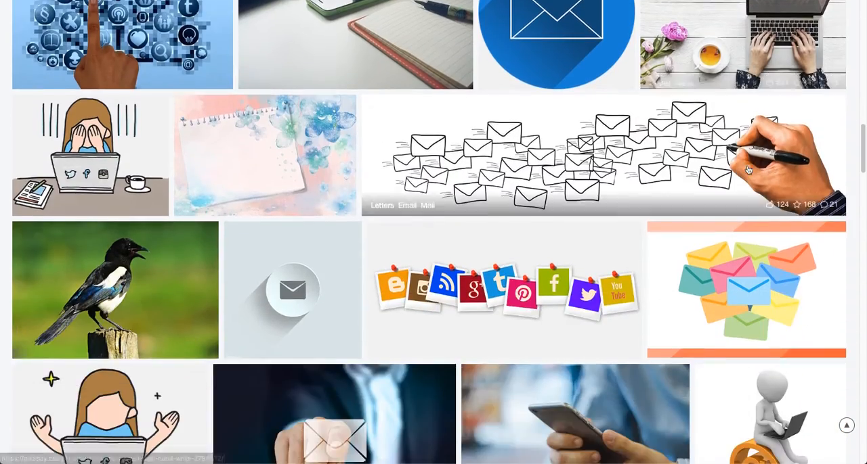
scroll(748, 170, "down", 5)
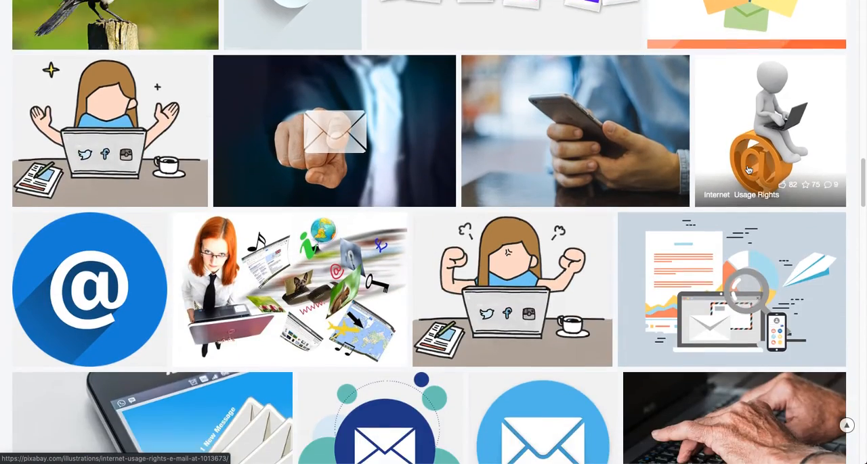
scroll(748, 170, "down", 2)
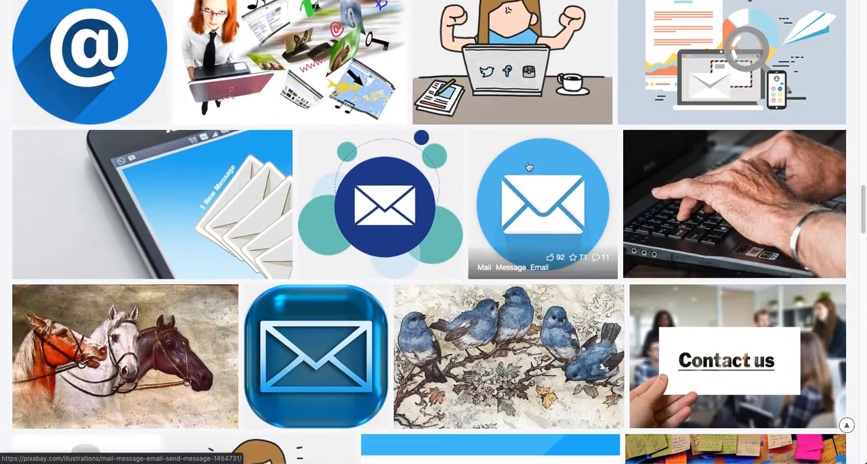
scroll(532, 173, "down", 4)
scroll(533, 173, "down", 8)
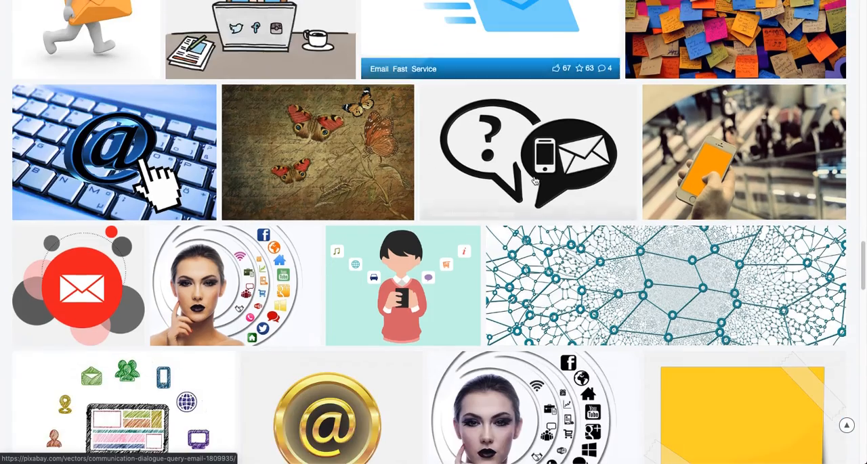
scroll(443, 122, "down", 3)
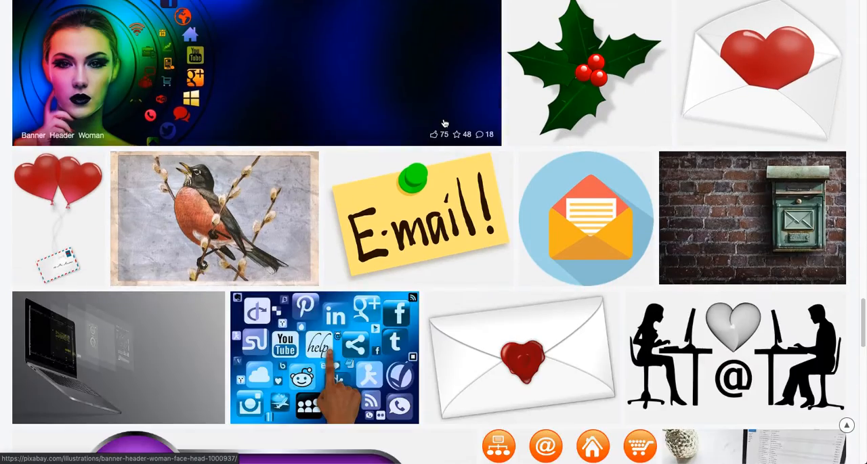
scroll(379, 244, "up", 17)
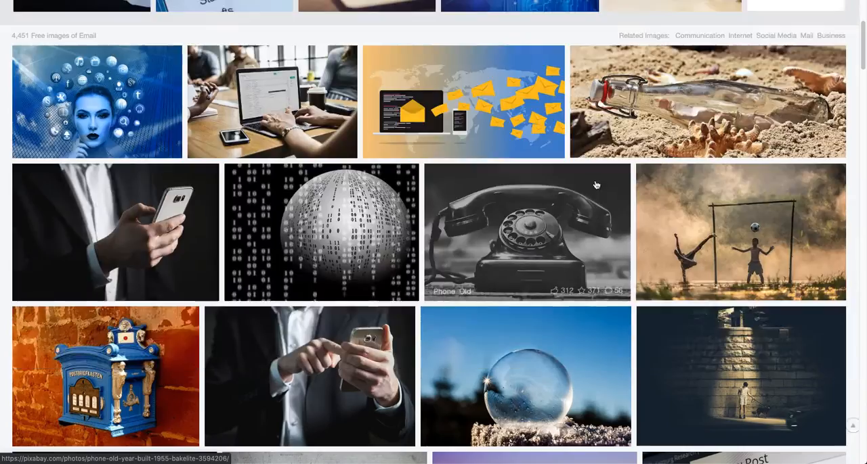
scroll(266, 223, "down", 2)
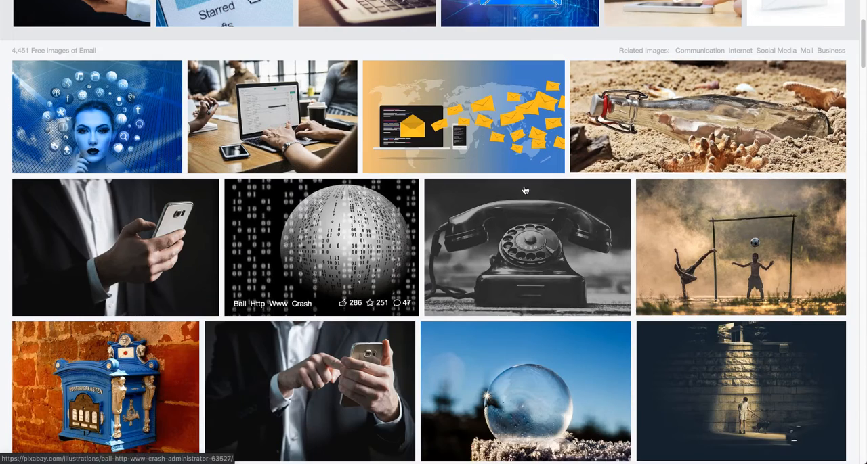
Open the photo of hands typing on a laptop showing an email inbox and download it as a 1920×1280 JPG.
left_click(250, 108)
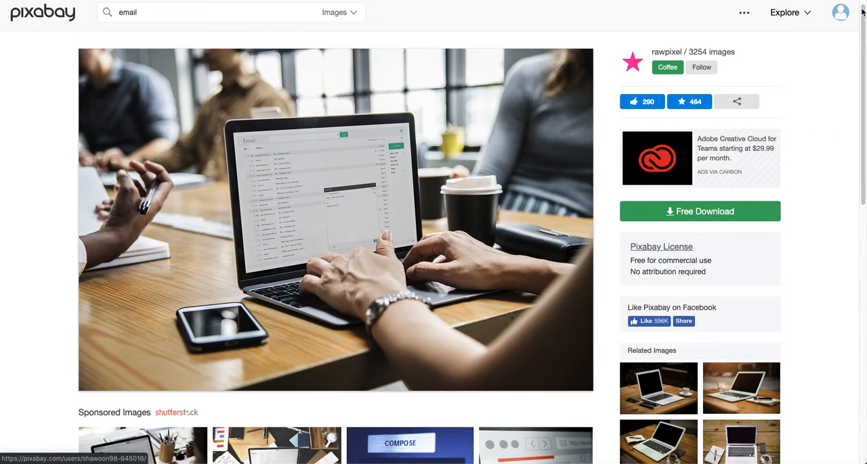
mouse_move(841, 15)
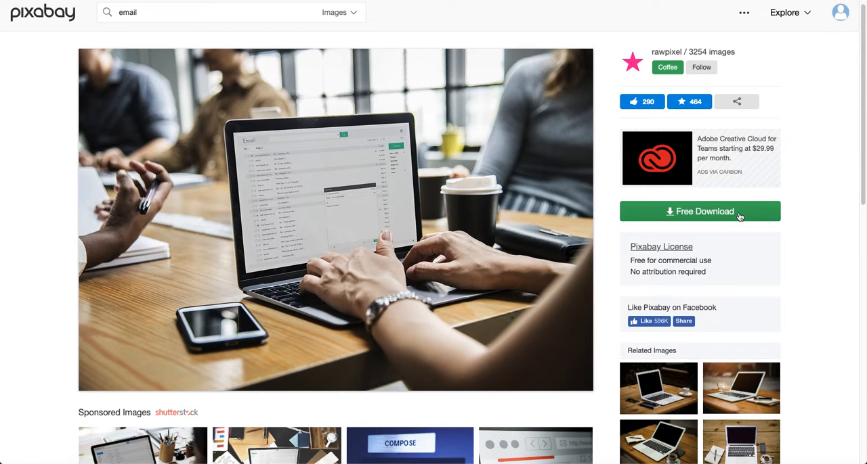
left_click(683, 213)
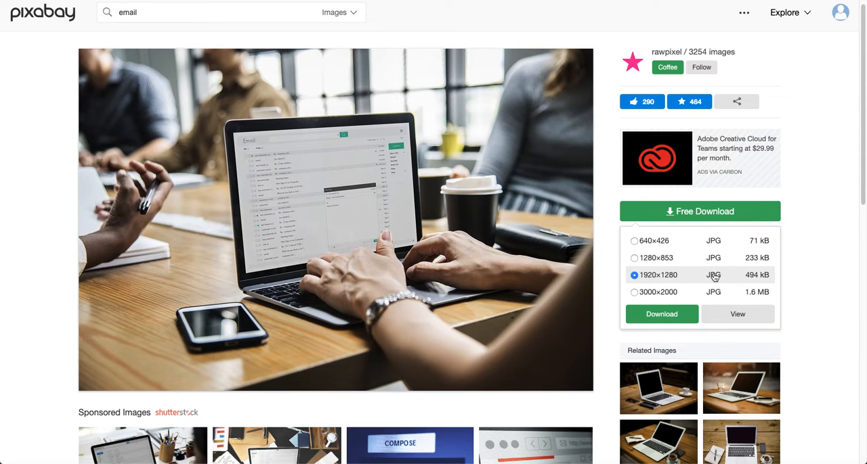
left_click(662, 318)
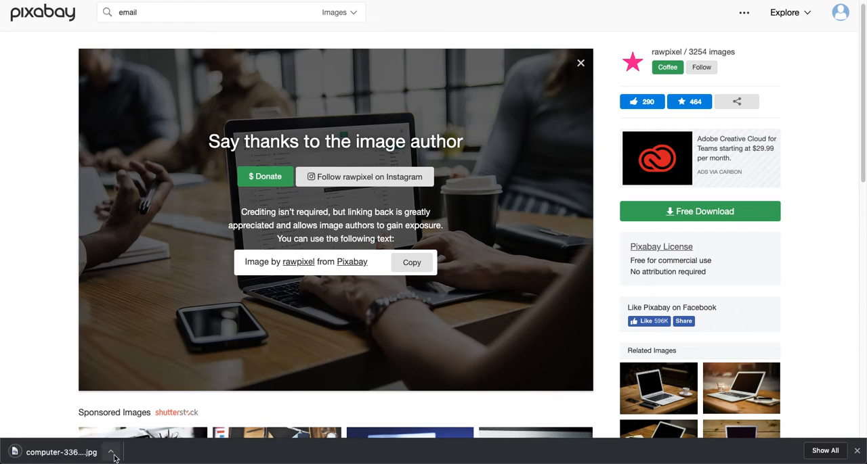
Reveal the downloaded laptop photo in Finder, move the Finder window aside and return to the browser.
left_click(110, 453)
left_click(151, 454)
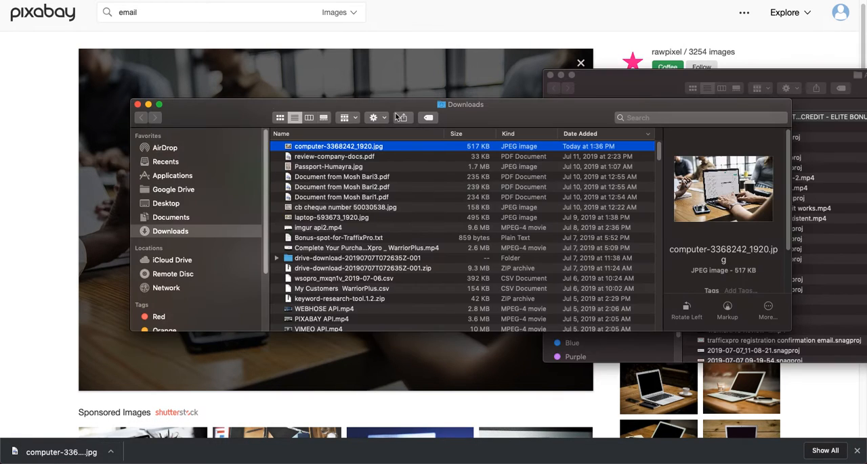
left_click_drag(209, 114, 763, 138)
left_click(550, 76)
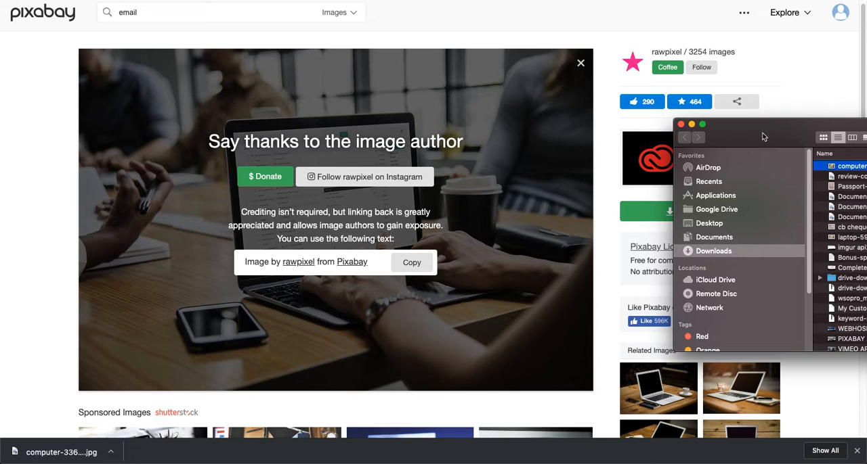
left_click(802, 77)
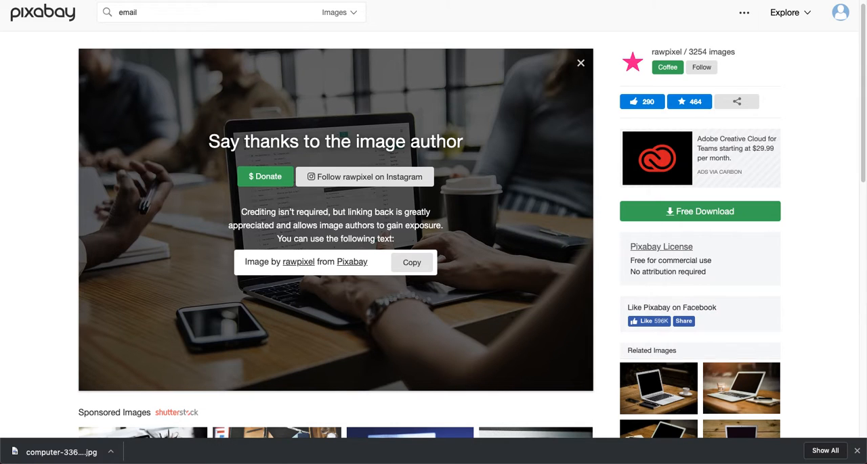
Switch back to the Youzign design and upload the downloaded laptop photo from the Downloads folder.
key("ctrl+shift+Tab")
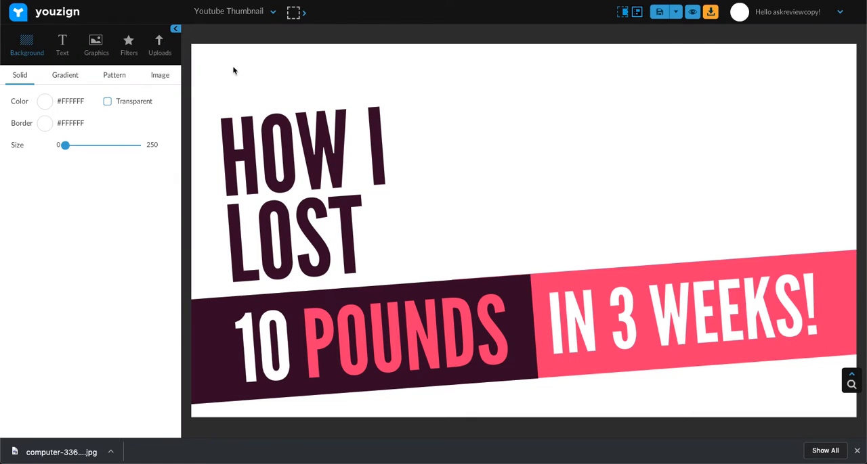
left_click(856, 452)
left_click(162, 51)
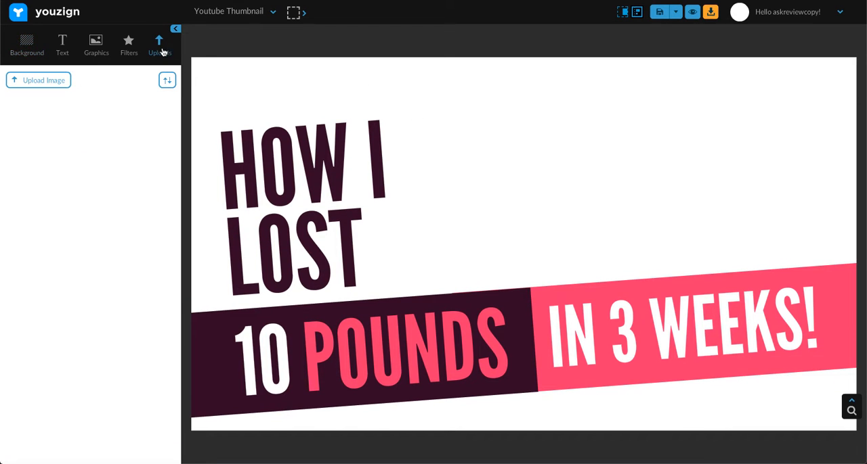
left_click(37, 81)
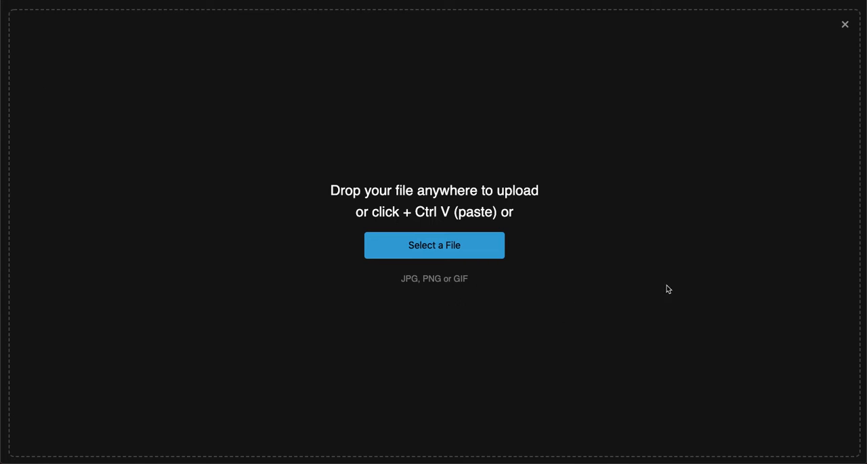
key("super+Tab")
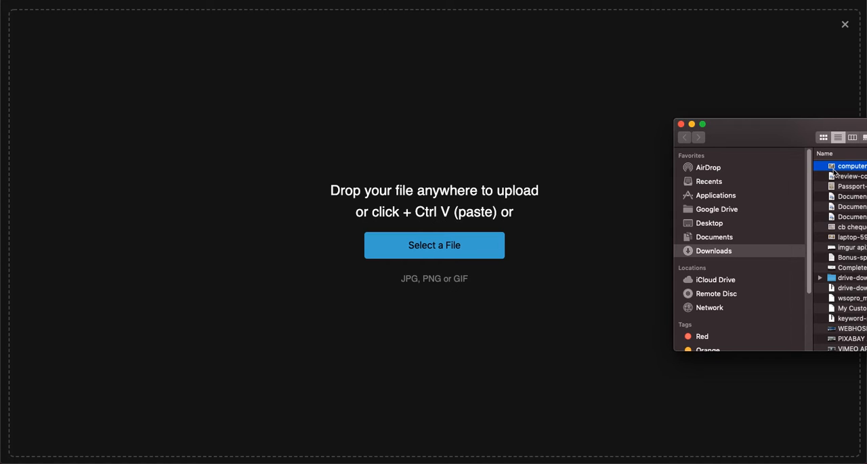
left_click_drag(818, 172, 442, 205)
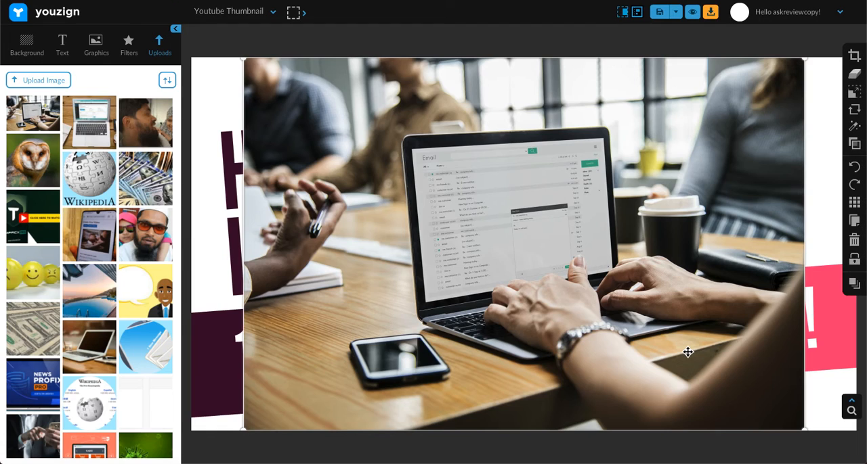
Move and enlarge the laptop photo to cover the whole canvas, and send it to the back behind the text.
left_click_drag(705, 170, 550, 182)
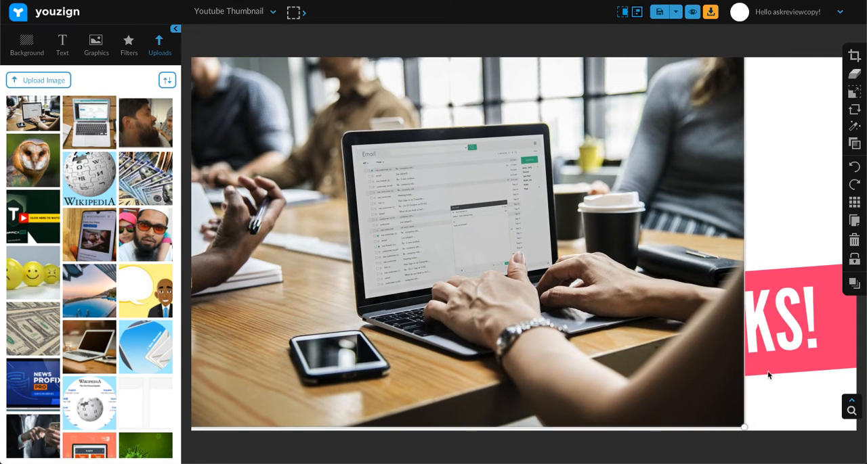
left_click_drag(742, 429, 860, 463)
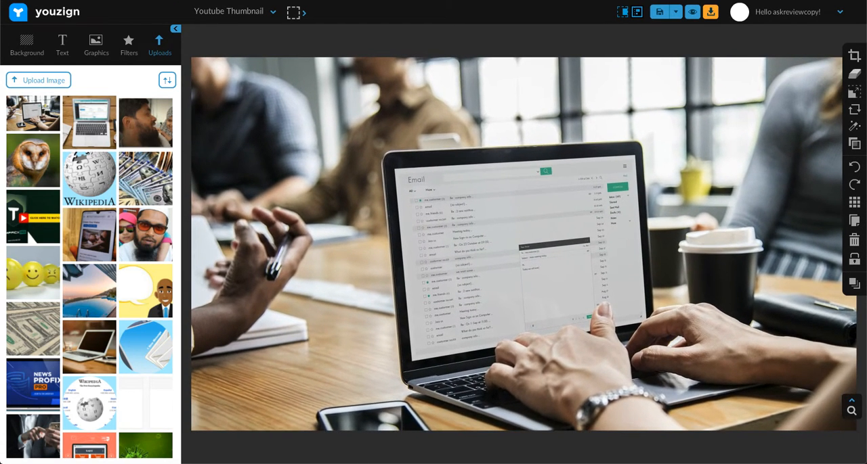
left_click_drag(683, 352, 680, 350)
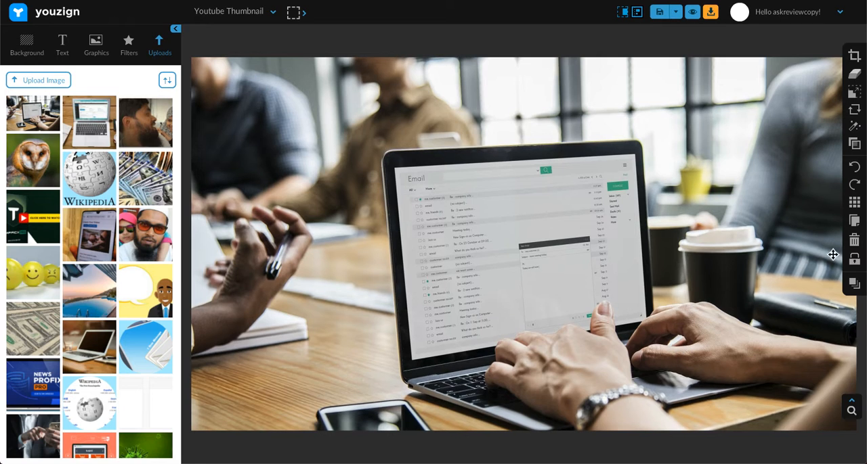
left_click(854, 284)
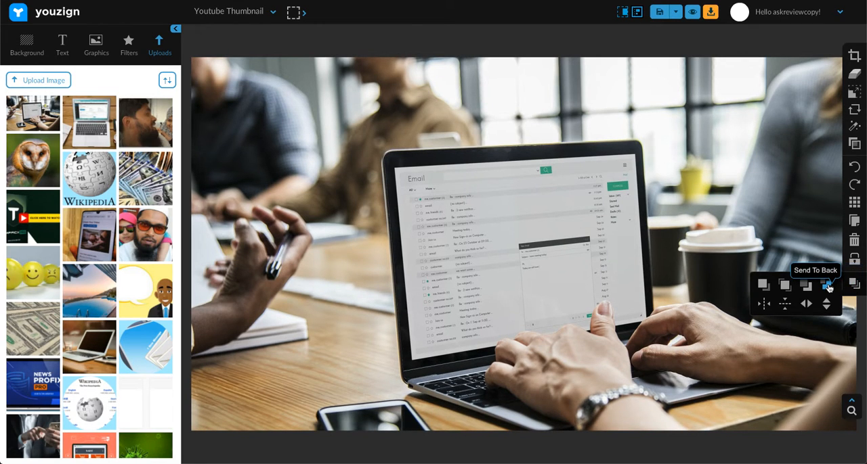
left_click(828, 287)
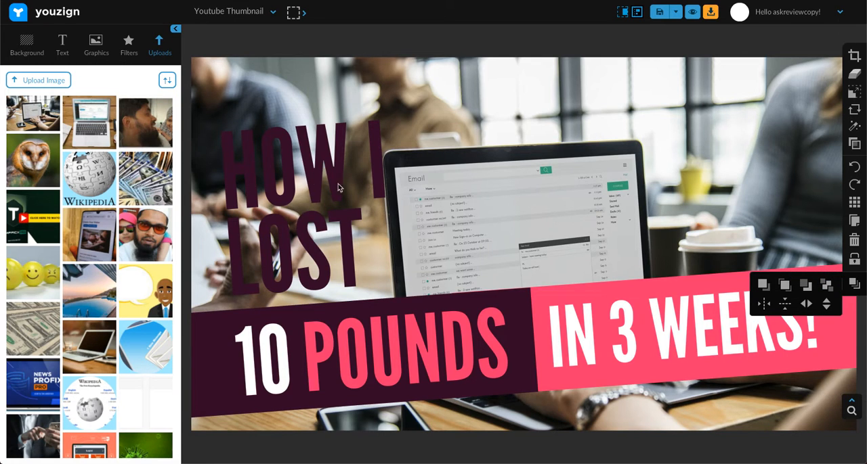
Replace the "HOW I" text with "INBOX WITHOUT" and select the edited text box.
left_click(296, 169)
double_click(296, 169)
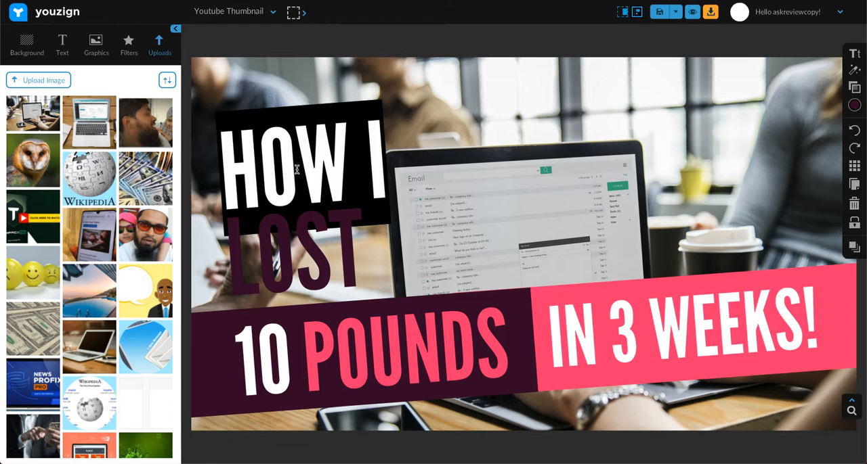
type("emai")
key("BackSpace")
key("BackSpace")
key("BackSpace")
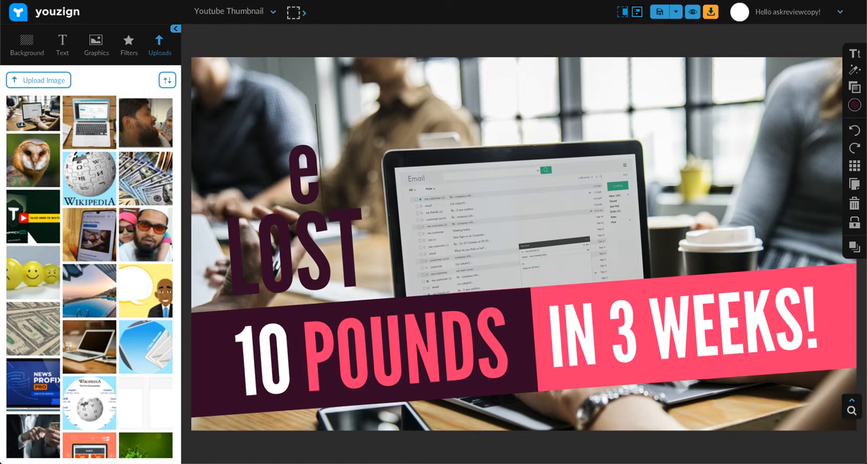
key("BackSpace")
type("inbo")
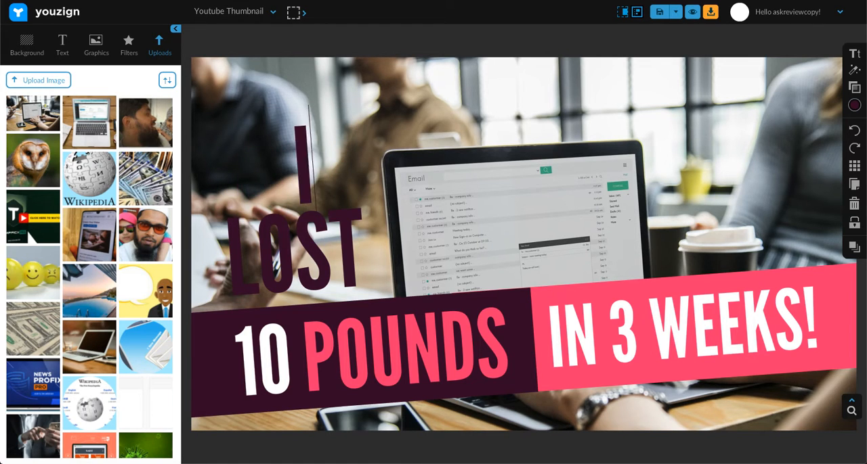
key("BackSpace")
key("BackSpace")
key("BackSpace")
type("nbox")
type("THOUT")
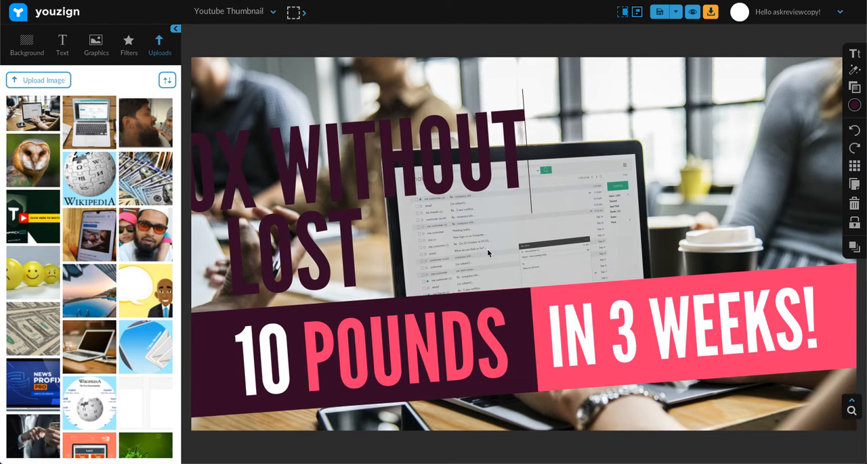
left_click(460, 204)
left_click(442, 155)
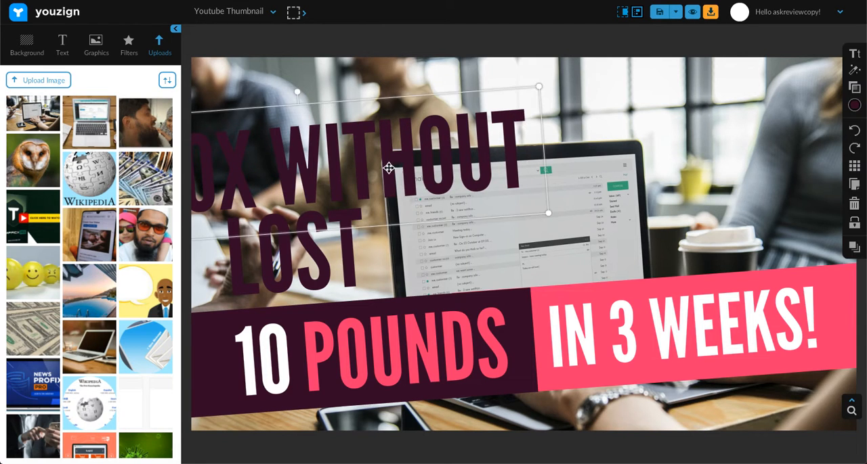
Replace the "LOST" text with "AN EMAIL LIST" and move both headline lines fully onto the canvas, one beneath the other.
left_click_drag(388, 168, 565, 139)
left_click(336, 239)
double_click(336, 239)
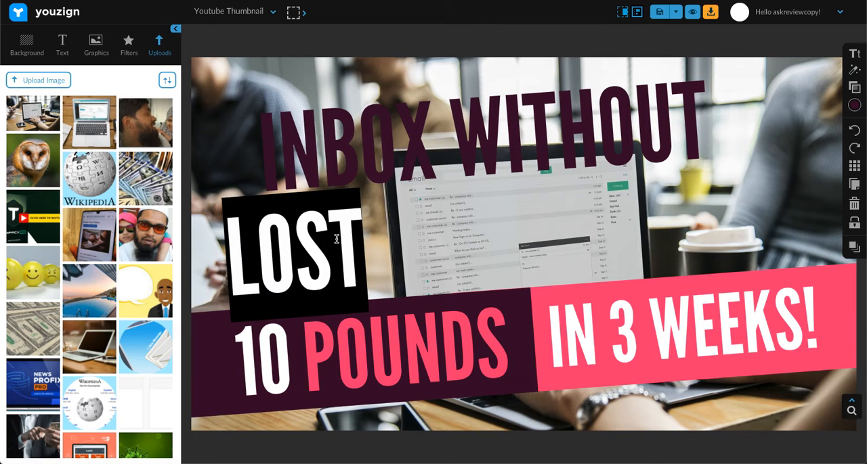
type("AN EMAIL L")
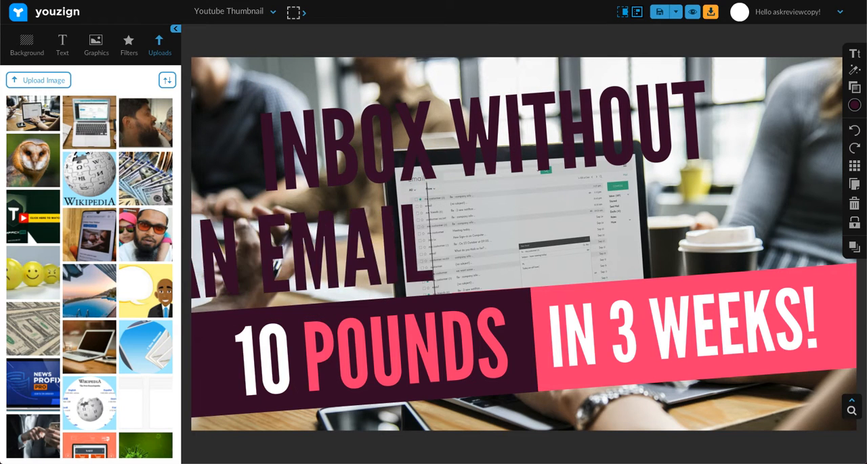
type("IST")
left_click(769, 198)
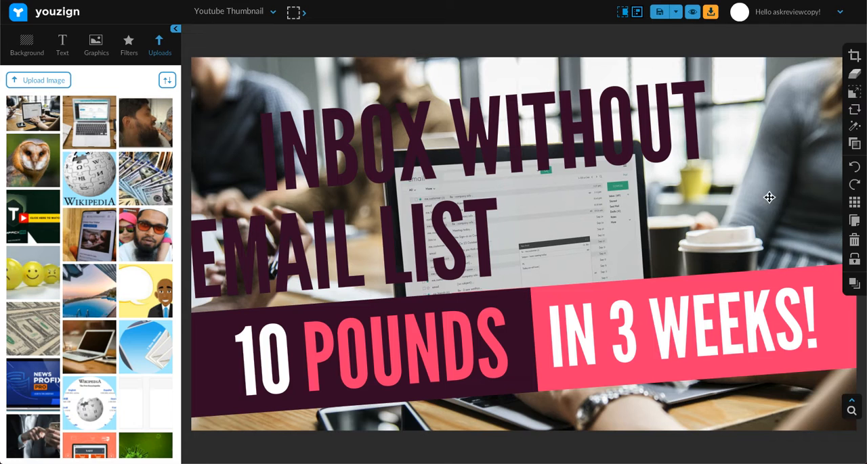
left_click(432, 230)
left_click_drag(432, 230, 504, 218)
Give the "INBOX WITHOUT" text a white border of size 7 and a shadow.
left_click(501, 146)
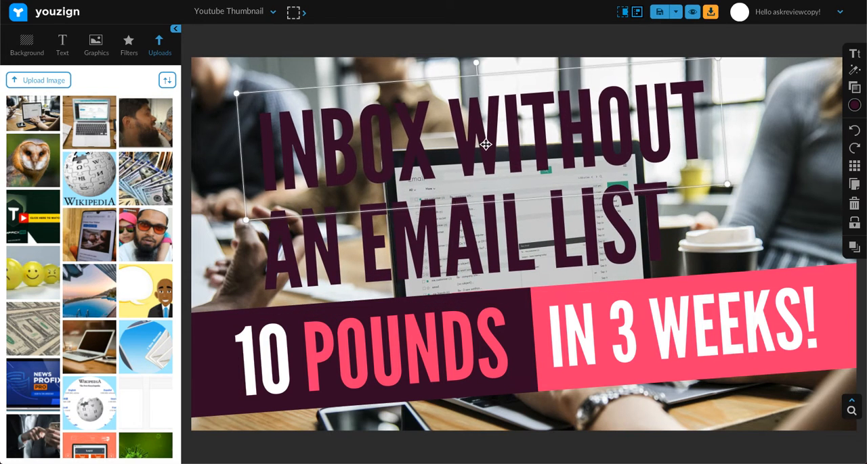
left_click(854, 98)
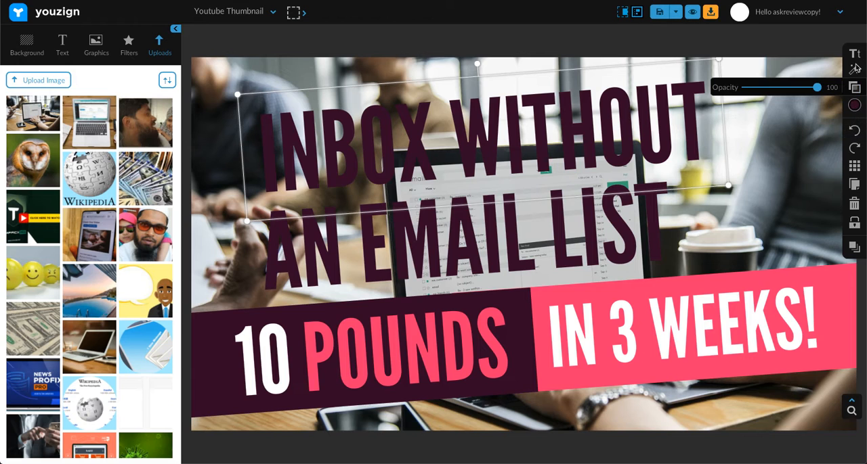
left_click(854, 70)
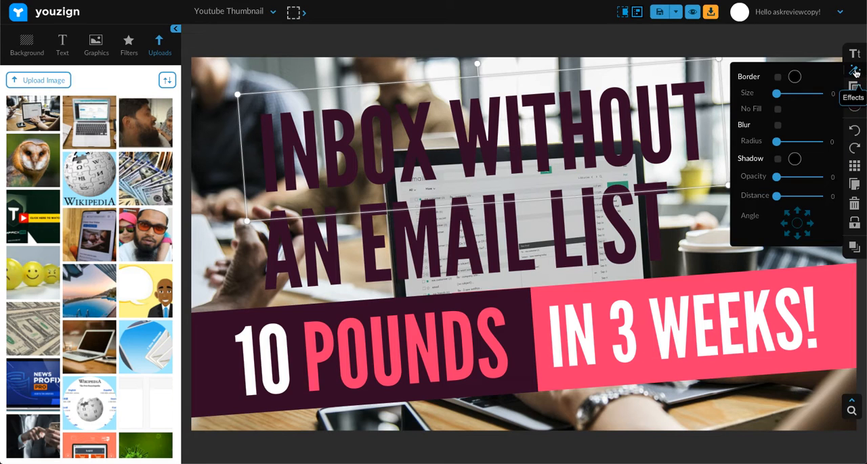
left_click(777, 78)
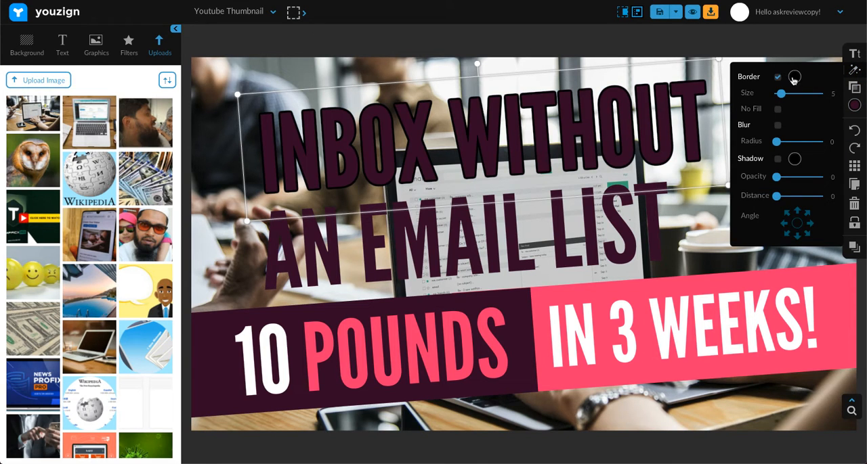
left_click(794, 79)
left_click(759, 111)
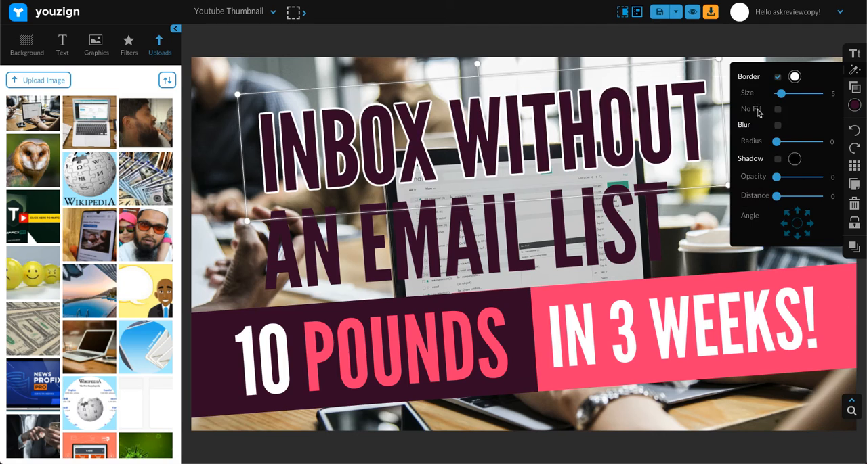
left_click(793, 76)
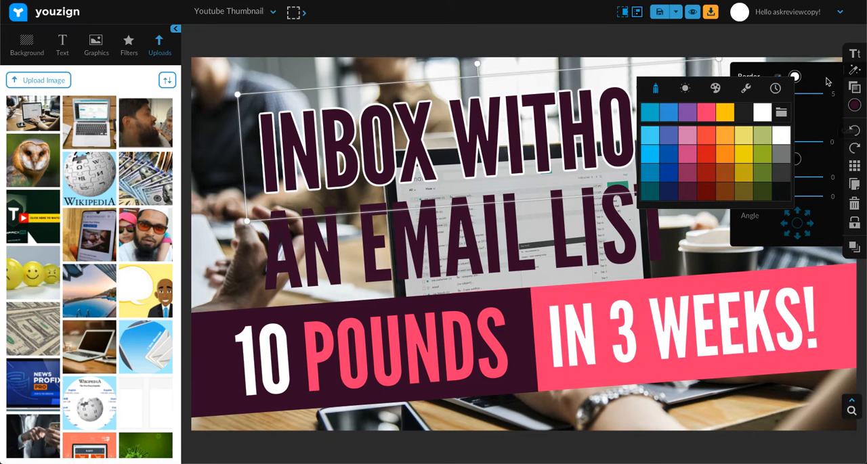
left_click(795, 77)
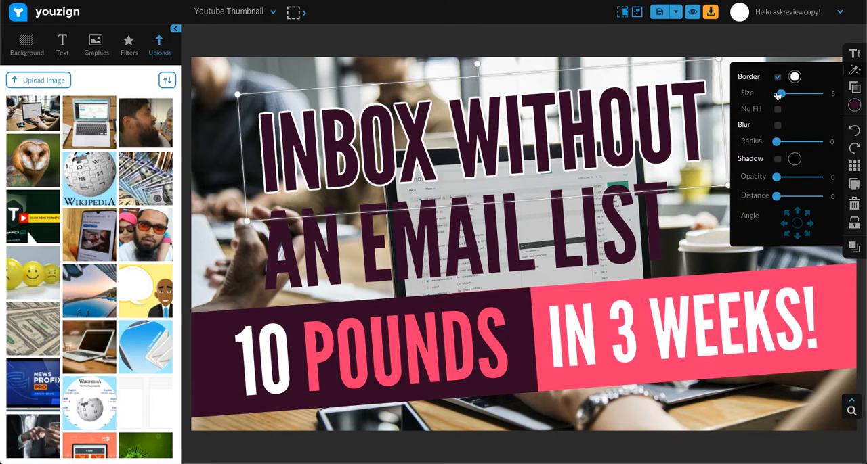
left_click(777, 159)
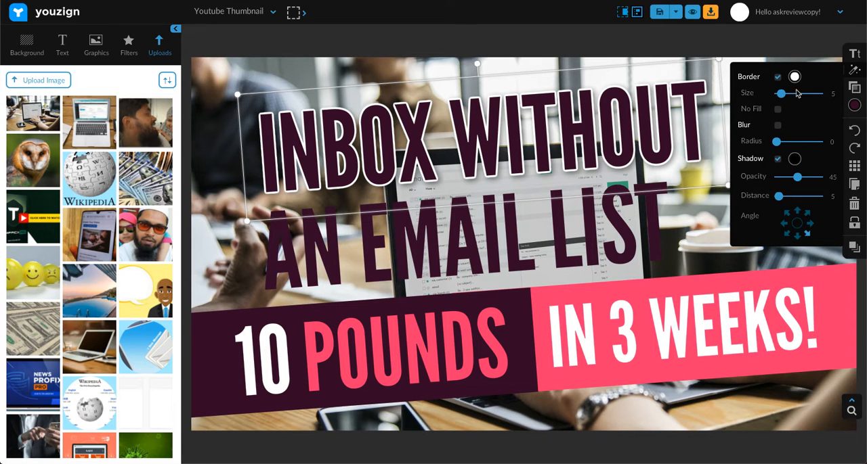
mouse_move(783, 96)
left_mouse_down()
mouse_move(792, 95)
mouse_move(782, 96)
left_mouse_up()
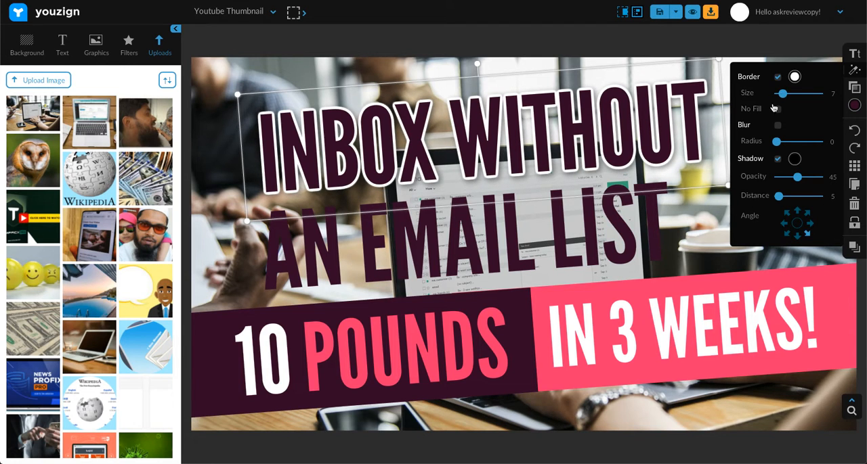
Recolour the "INBOX WITHOUT" text yellow and change its border colour to near-black.
left_click(854, 106)
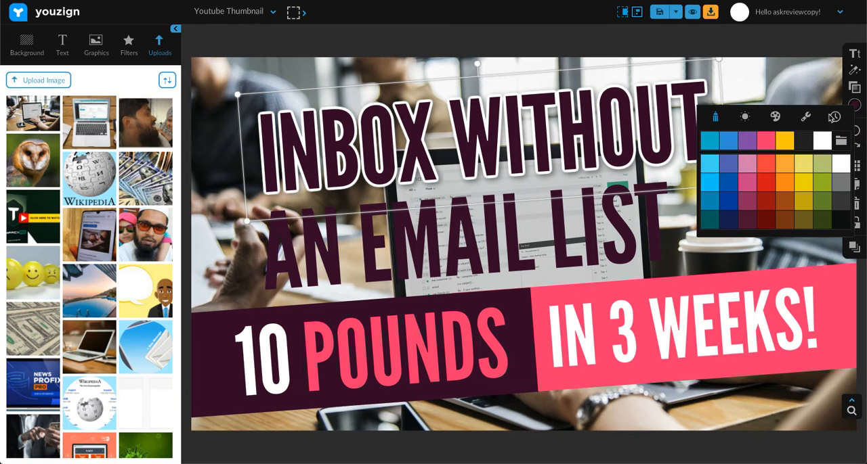
left_click(784, 141)
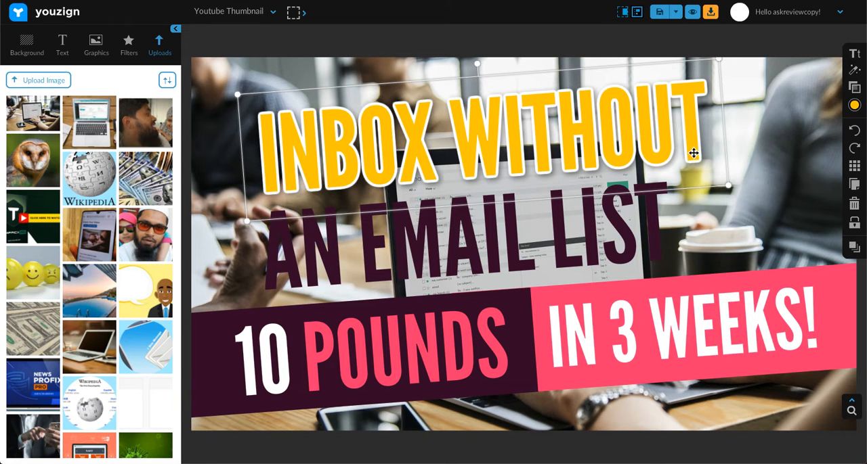
mouse_move(854, 86)
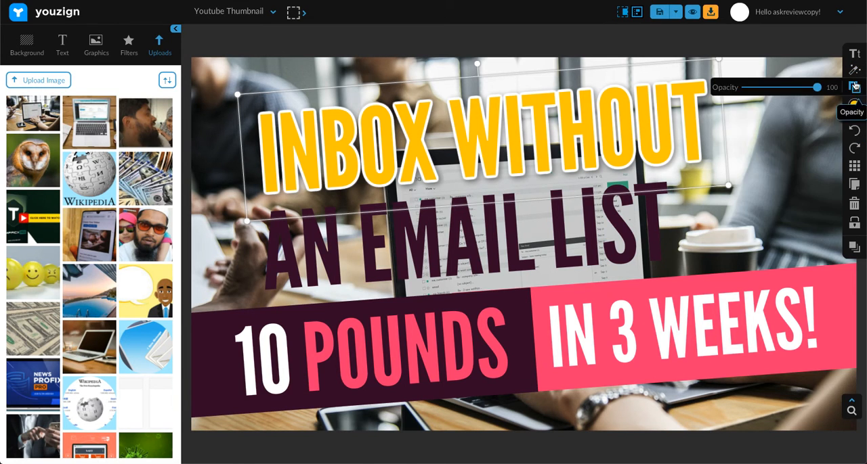
mouse_move(855, 71)
left_click(796, 80)
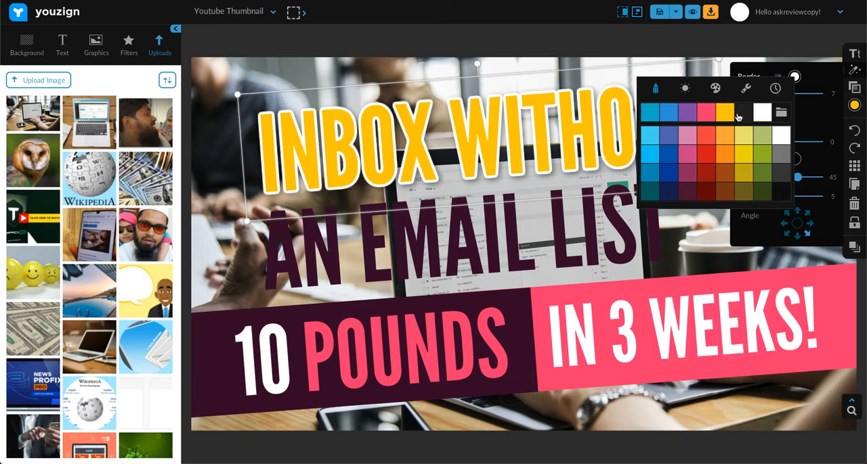
left_click(742, 114)
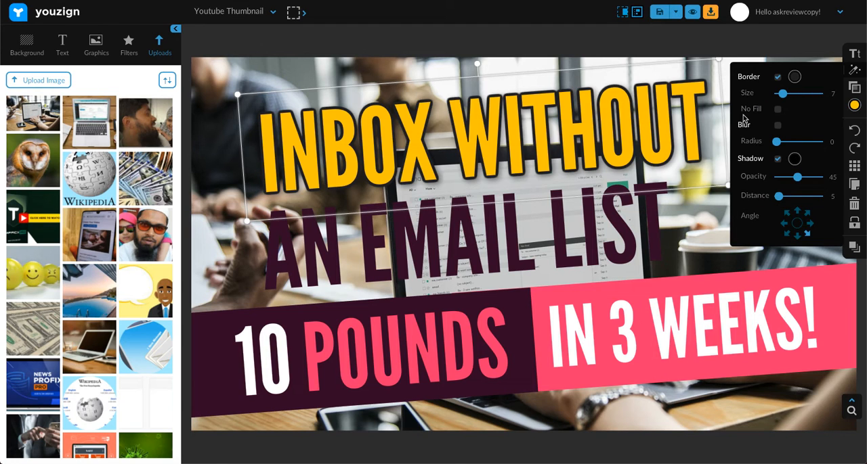
Change the fill colour of the "AN EMAIL LIST" text to white.
left_click(566, 233)
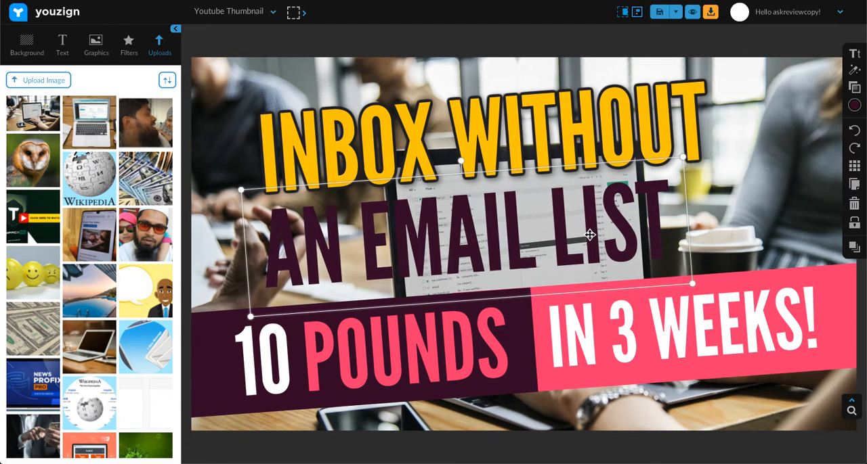
left_click(857, 111)
left_click(821, 141)
Add a near-black border of size 7 and a shadow to the "AN EMAIL LIST" text.
mouse_move(854, 69)
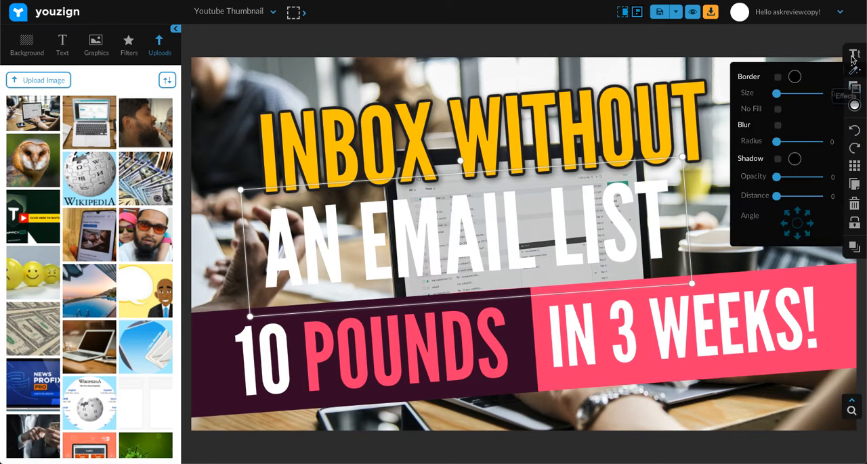
left_click(778, 78)
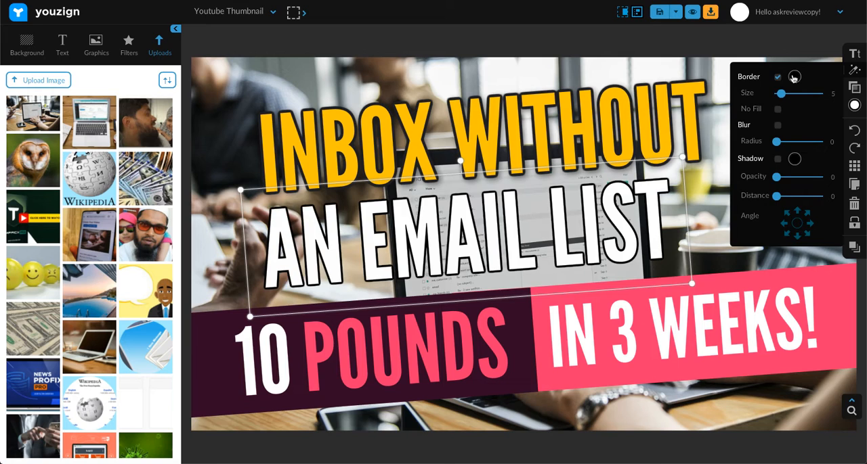
left_click(794, 77)
left_click(760, 115)
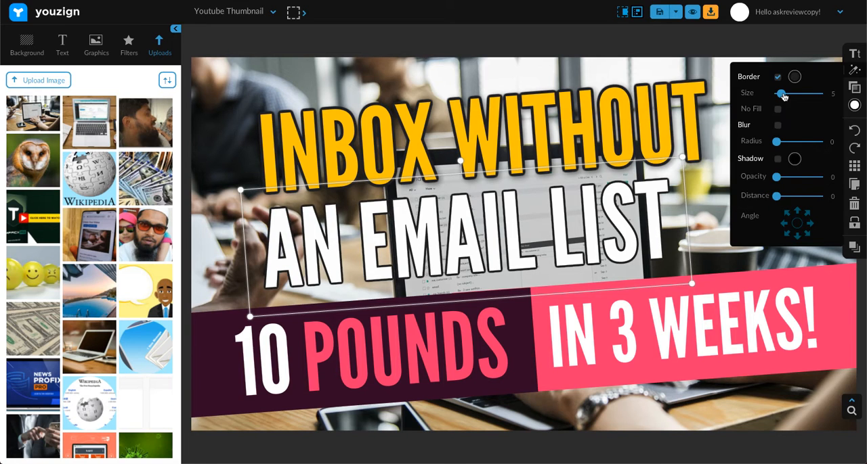
left_click_drag(783, 97, 785, 94)
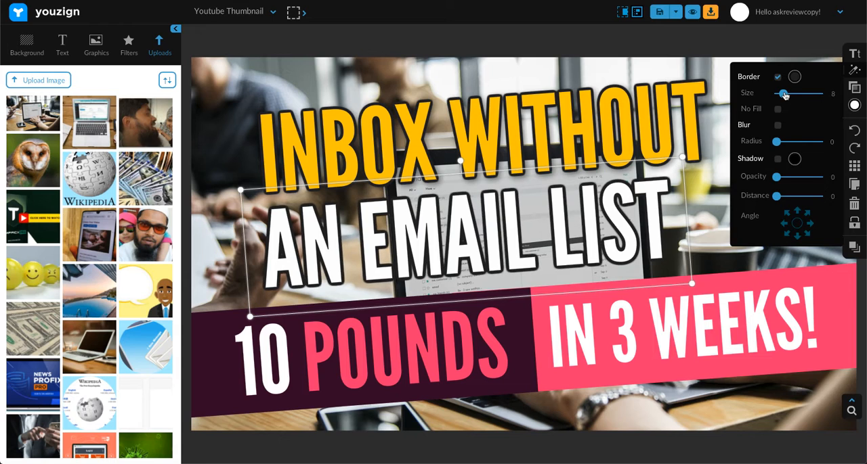
left_click_drag(784, 96, 783, 95)
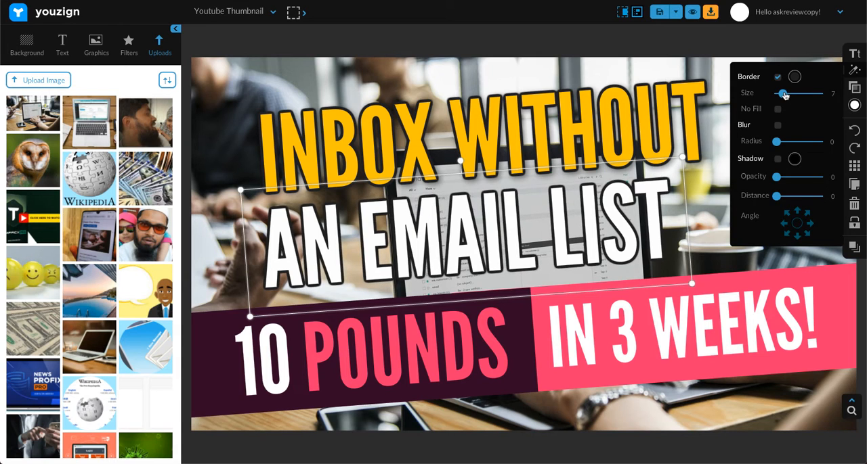
left_click(778, 159)
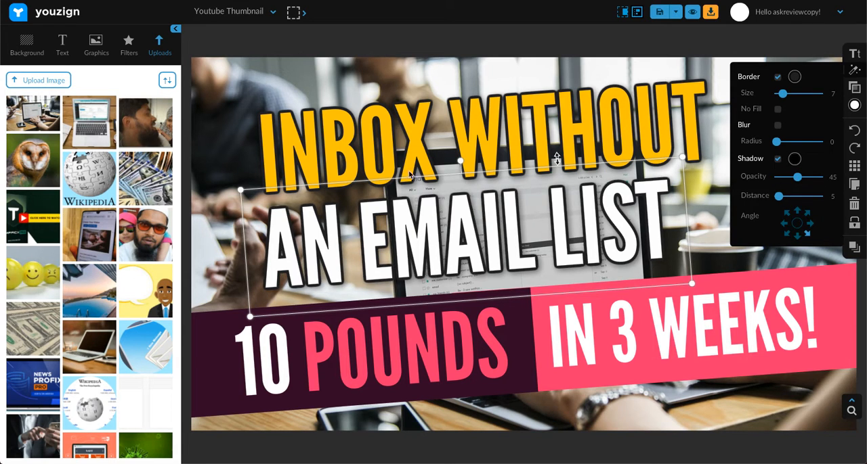